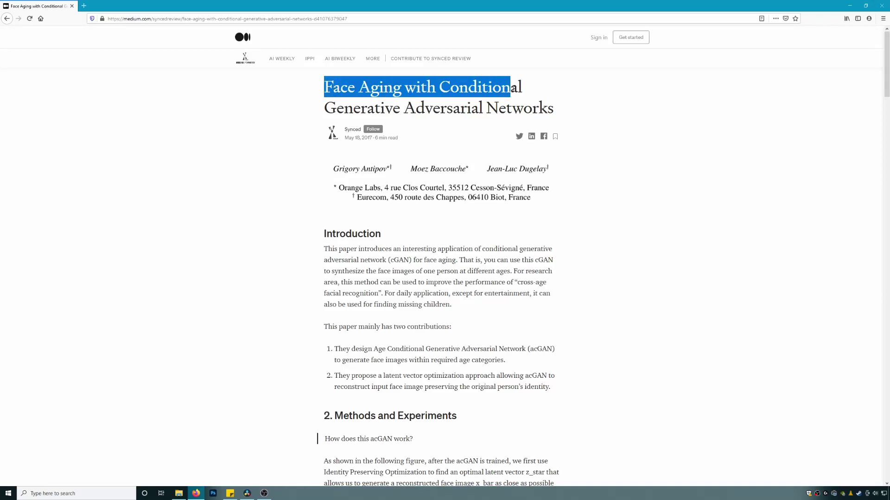
# Step: Select the article title and date, then scroll down to the age-progression figure and FR score table
pyautogui.moveTo(513, 88); pyautogui.dragTo(523, 88)
pyautogui.moveTo(398, 138); pyautogui.dragTo(390, 138)
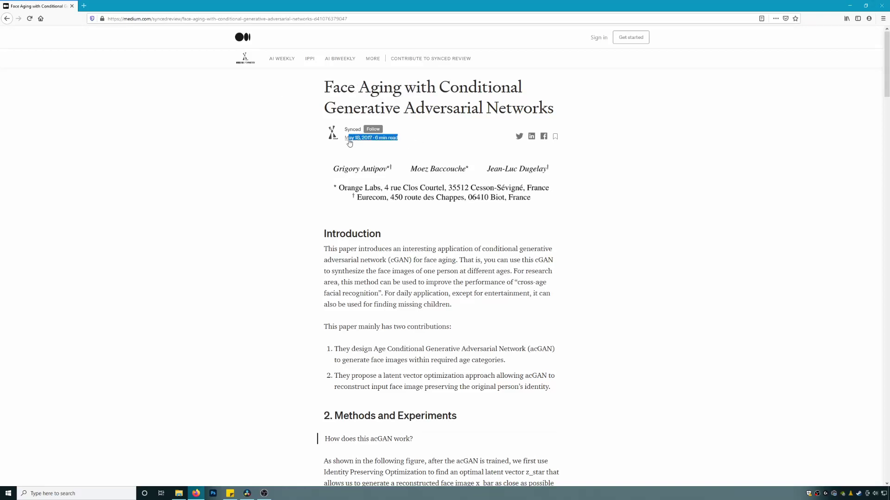
pyautogui.scroll(-15, 374, 269)
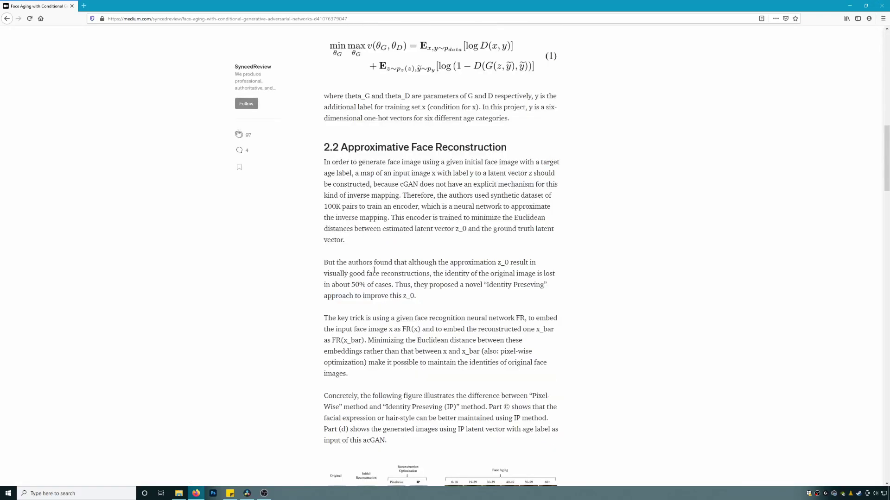
pyautogui.scroll(-5, 374, 269)
pyautogui.scroll(-4, 359, 178)
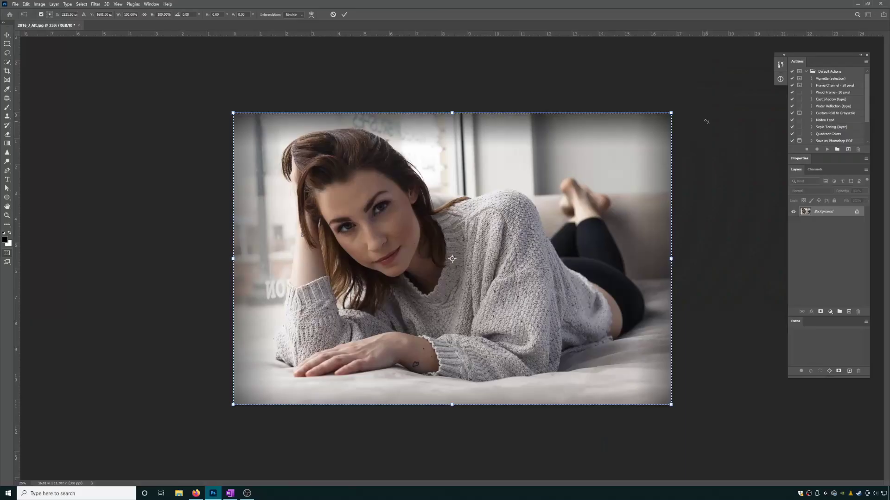
# Step: Rotate the portrait to -46.6°, nudge it upward, and open Filter > Neural Filters
pyautogui.moveTo(703, 117); pyautogui.dragTo(496, 71)
pyautogui.press('Return')
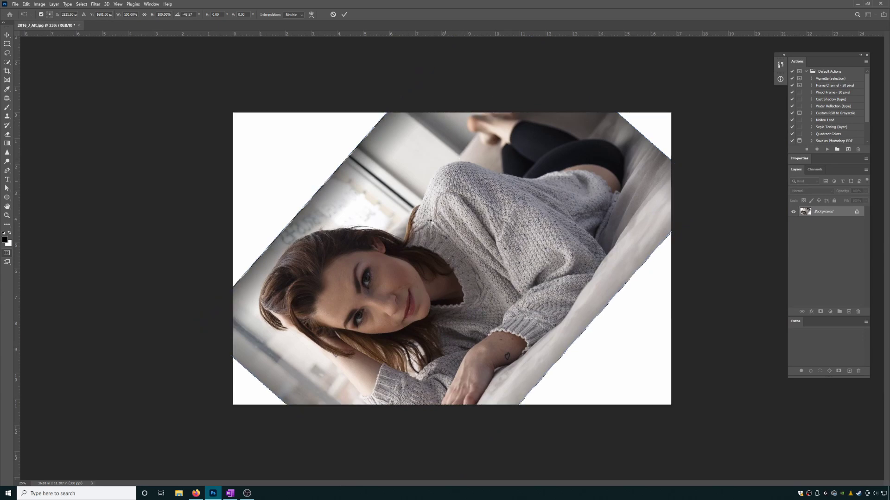
pyautogui.moveTo(427, 231); pyautogui.dragTo(429, 181)
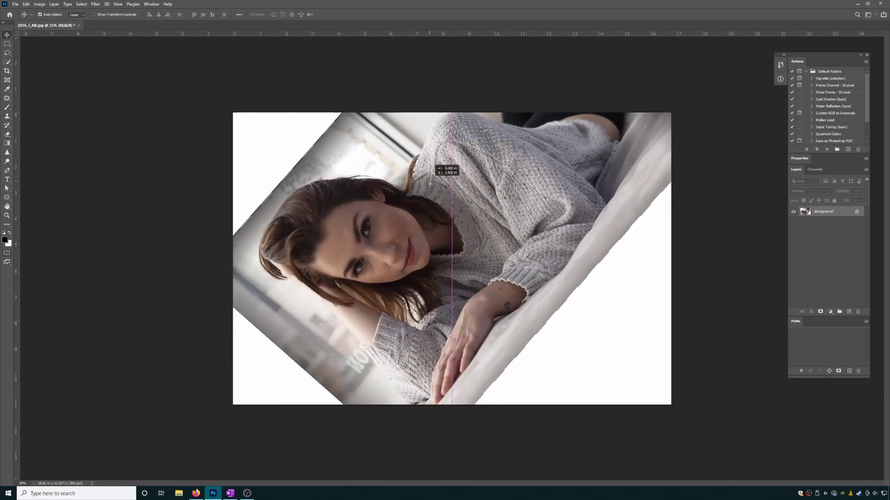
pyautogui.click(95, 4)
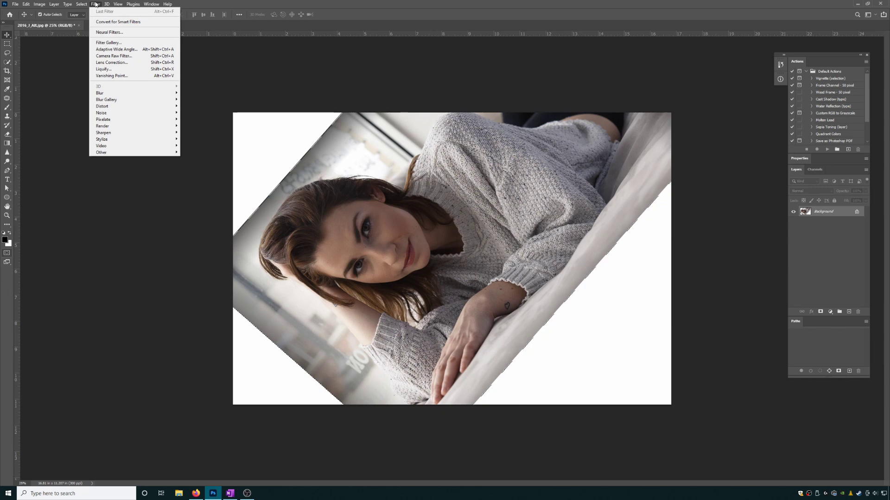
pyautogui.click(108, 32)
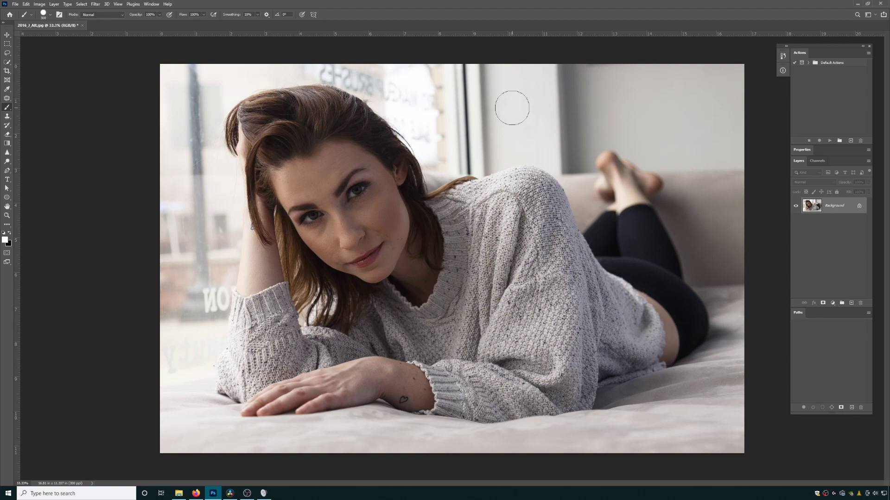
pyautogui.press('v')
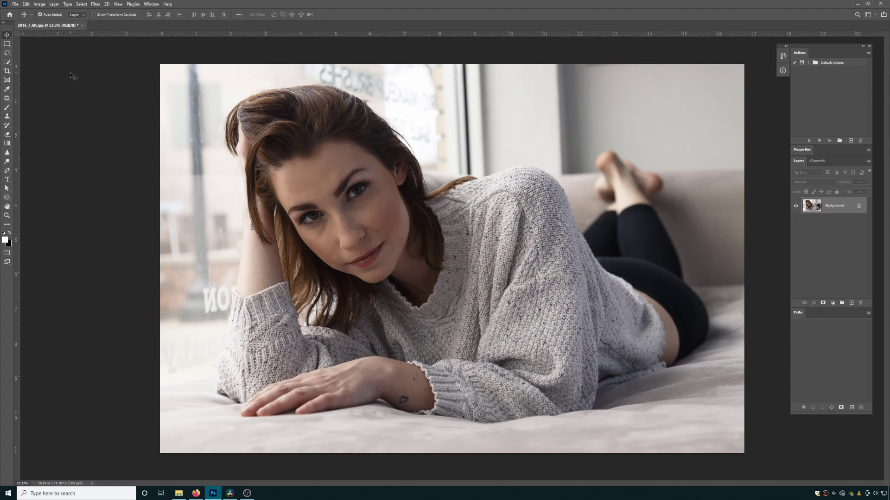
pyautogui.moveTo(48, 26); pyautogui.dragTo(68, 23)
pyautogui.press('b')
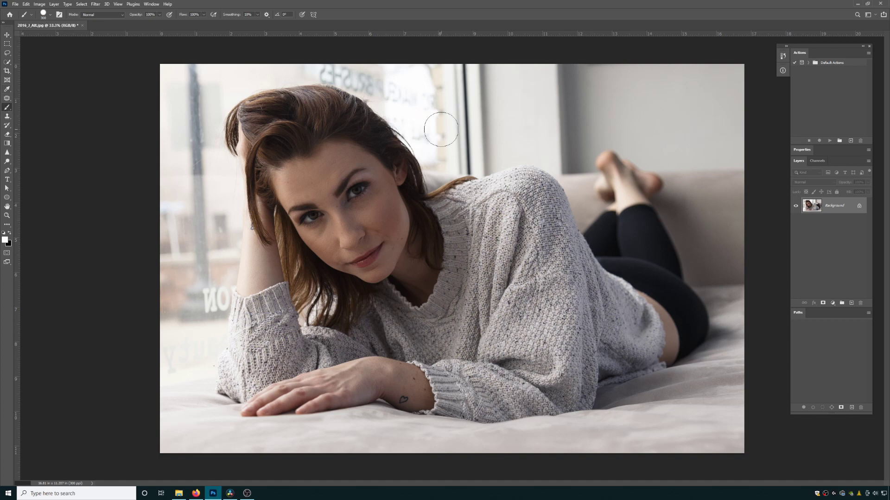
pyautogui.click(517, 124)
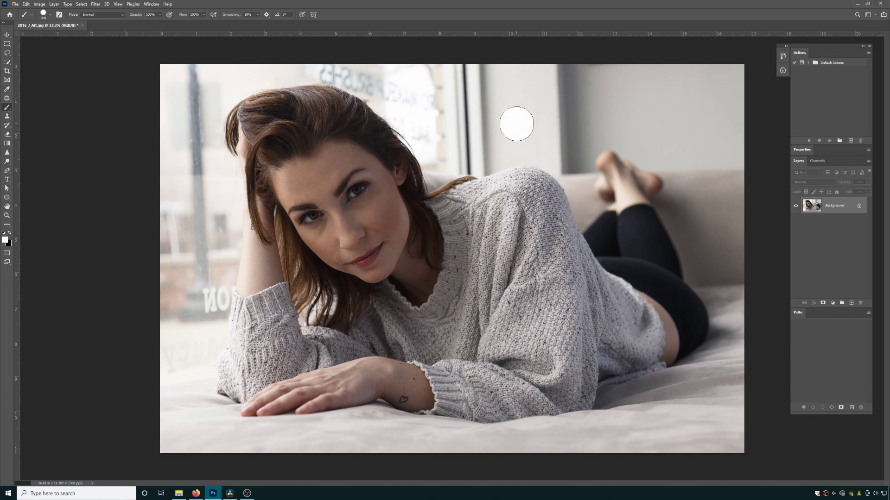
pyautogui.click(573, 123)
pyautogui.click(630, 122)
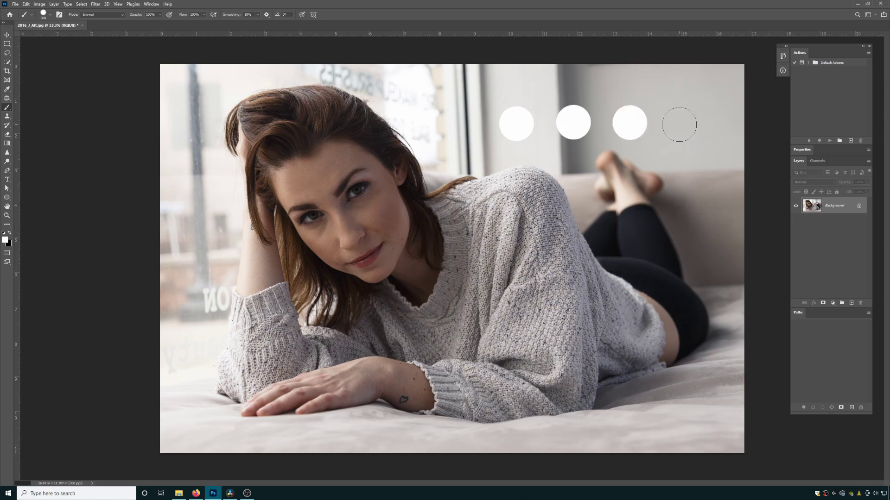
pyautogui.click(681, 122)
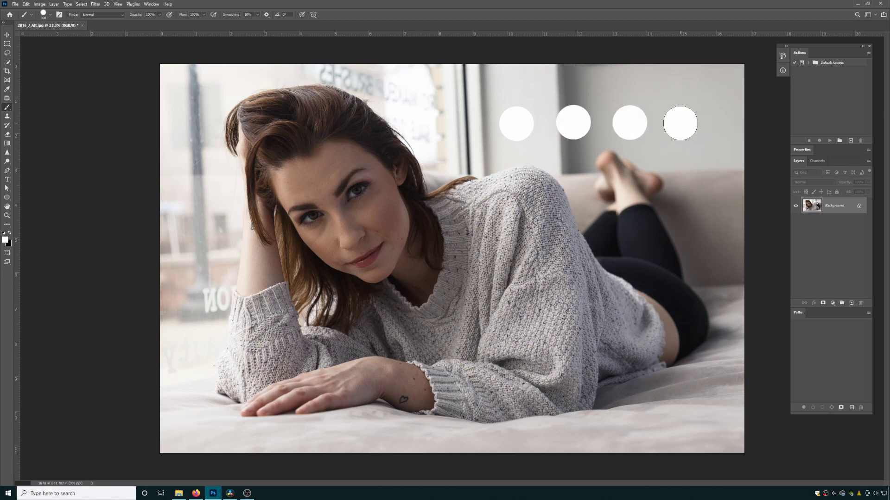
pyautogui.click(602, 91)
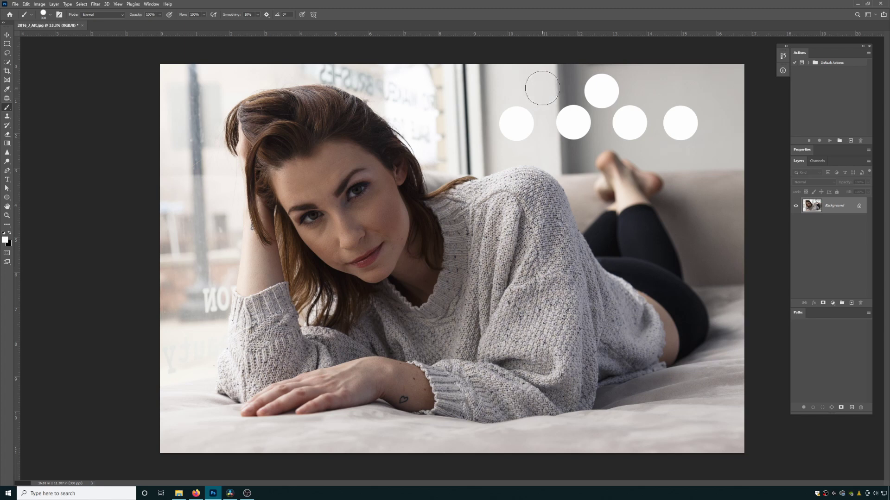
pyautogui.click(543, 88)
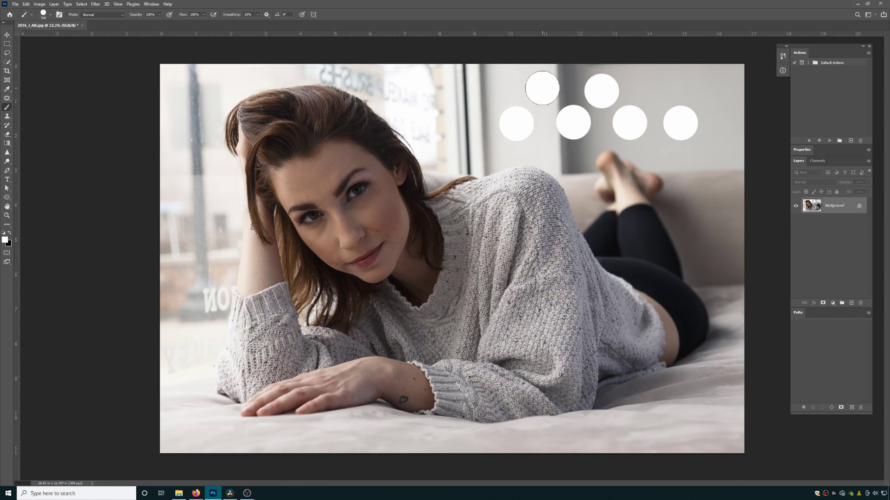
pyautogui.click(543, 146)
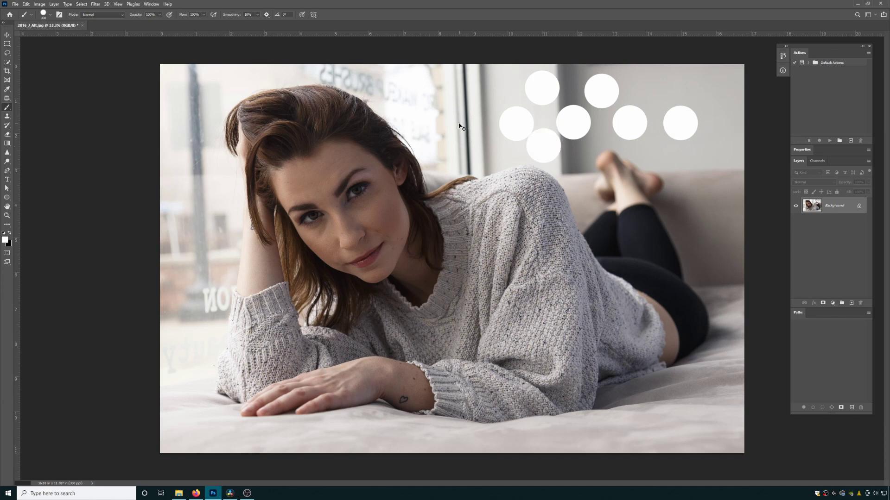
pyautogui.hotkey('ctrl', 'z')
pyautogui.hotkey('ctrl', 'z')
pyautogui.hotkey('ctrl', 'z')
pyautogui.hotkey('ctrl', 'z')
pyautogui.hotkey('ctrl', 'z')
pyautogui.hotkey('ctrl', 'z')
pyautogui.hotkey('ctrl', 'z')
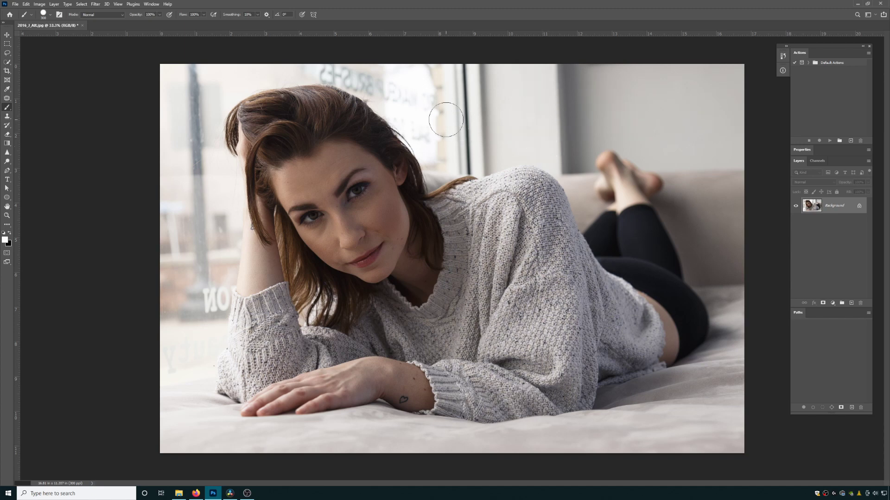
pyautogui.moveTo(439, 119); pyautogui.dragTo(594, 119)
pyautogui.moveTo(436, 163); pyautogui.dragTo(587, 168)
pyautogui.moveTo(430, 230); pyautogui.dragTo(650, 234)
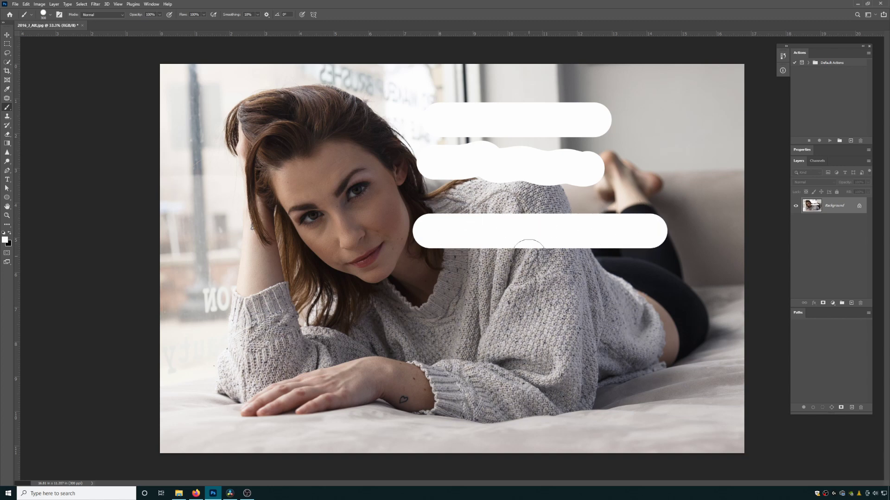
pyautogui.click(393, 298)
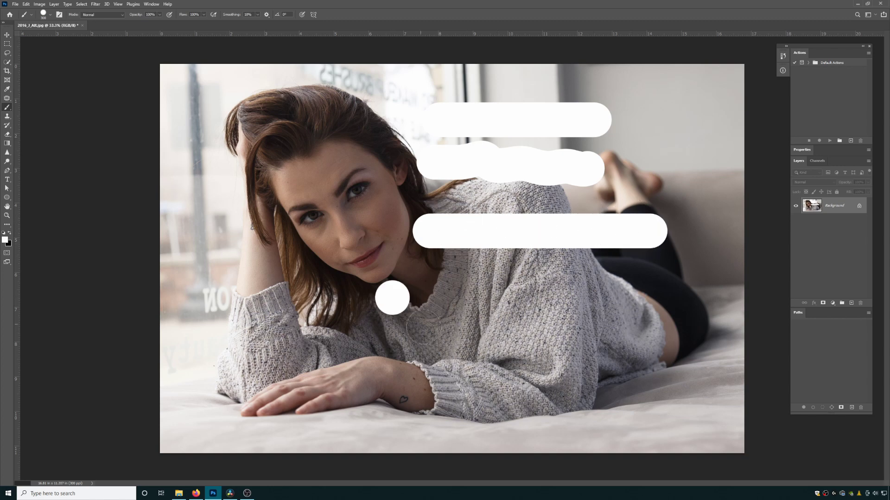
pyautogui.keyDown('shift'); pyautogui.click(454, 364); pyautogui.keyUp('shift')
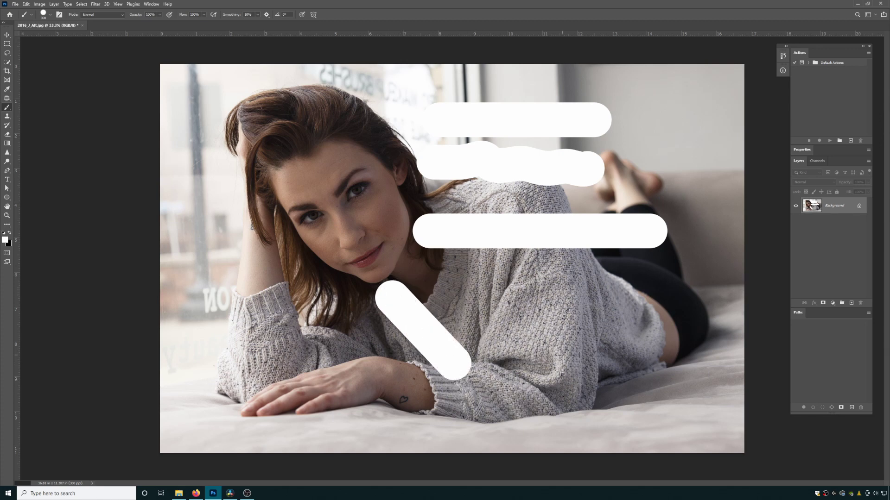
pyautogui.press('F12')
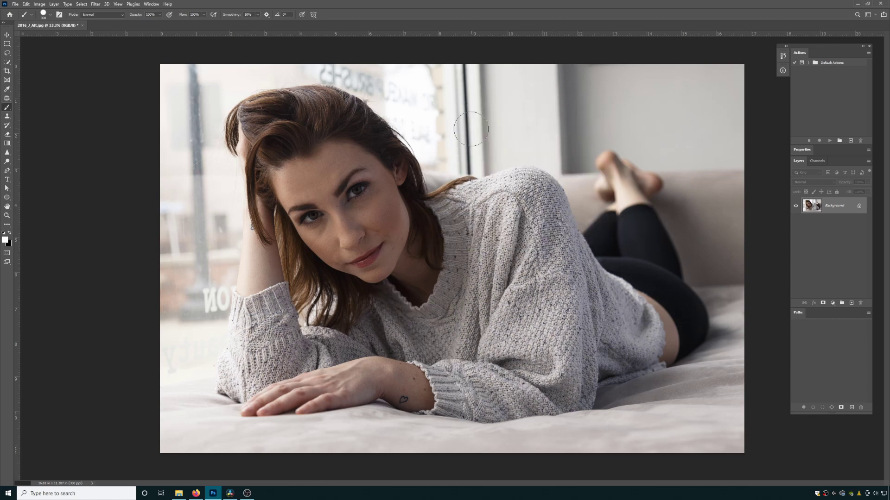
# Step: Test the brush at 149 px, then enlarge it to 500 px, undoing each test dab
pyautogui.rightClick(504, 134)
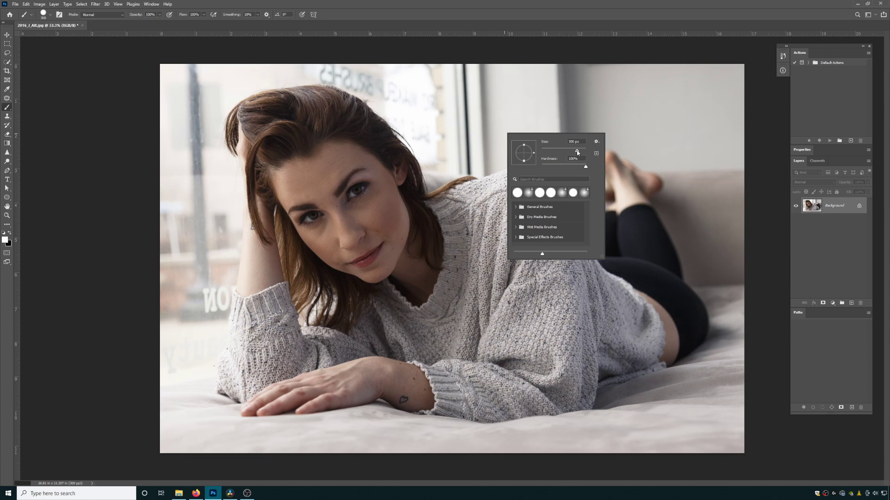
pyautogui.moveTo(579, 152); pyautogui.dragTo(562, 151)
pyautogui.click(515, 107)
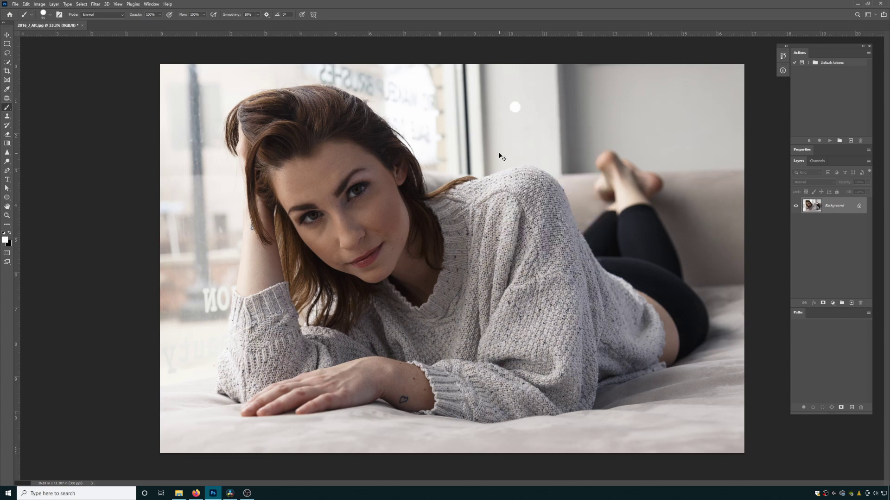
pyautogui.hotkey('ctrl', 'z')
pyautogui.press(']')
pyautogui.press(']')
pyautogui.press(']')
pyautogui.press(']')
pyautogui.press(']')
pyautogui.press(']')
pyautogui.press(']')
pyautogui.press(']')
pyautogui.press(']')
pyautogui.press(']')
pyautogui.press(']')
pyautogui.press(']')
pyautogui.click(524, 212)
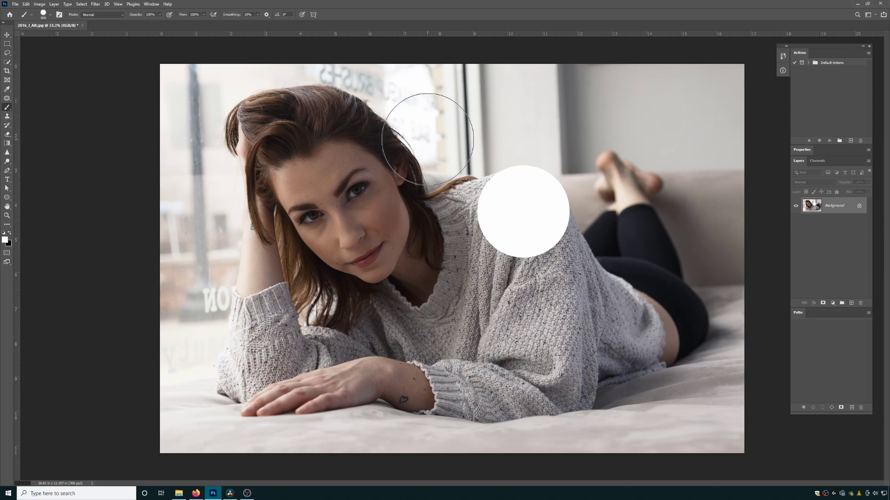
pyautogui.hotkey('ctrl', 'z')
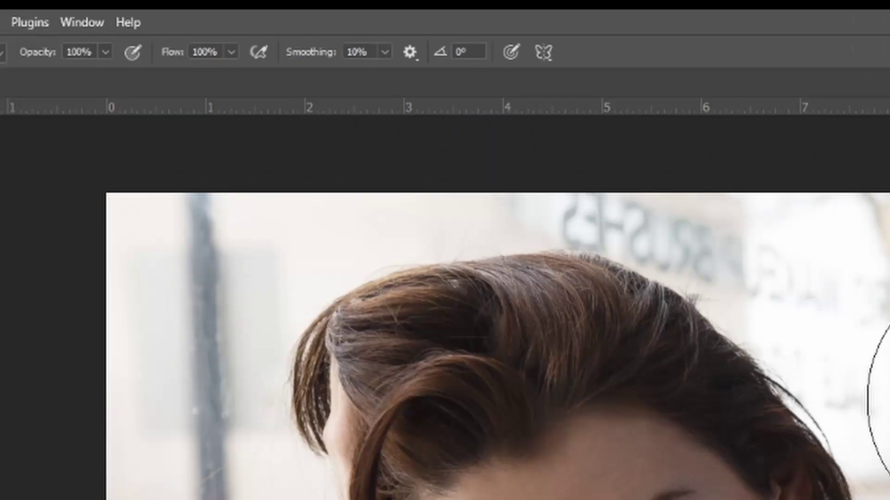
# Step: Paint white test dabs at about 79% and 10% opacity on the wall and legs
pyautogui.click(106, 52)
pyautogui.moveTo(77, 74); pyautogui.dragTo(82, 74)
pyautogui.click(765, 348)
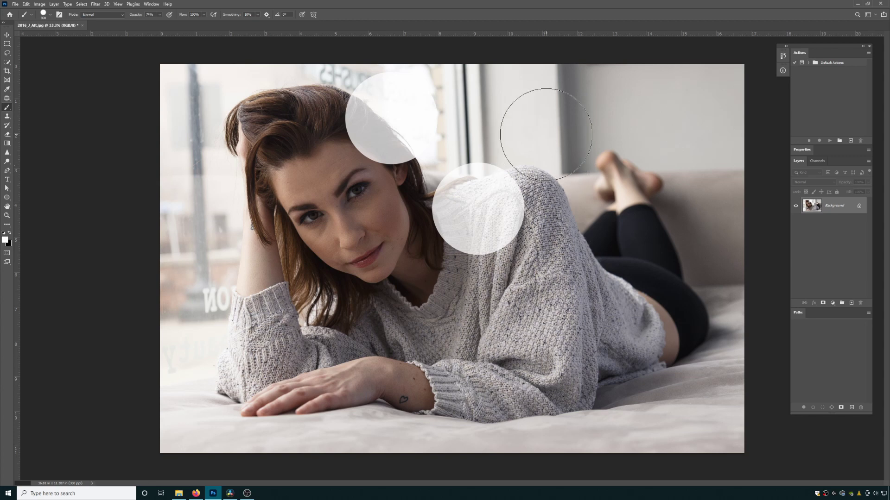
pyautogui.press('1')
pyautogui.click(558, 134)
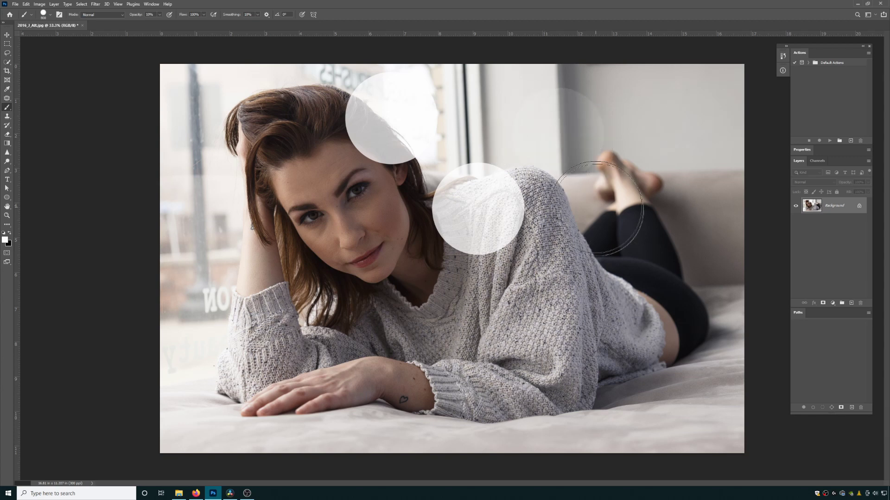
pyautogui.click(609, 234)
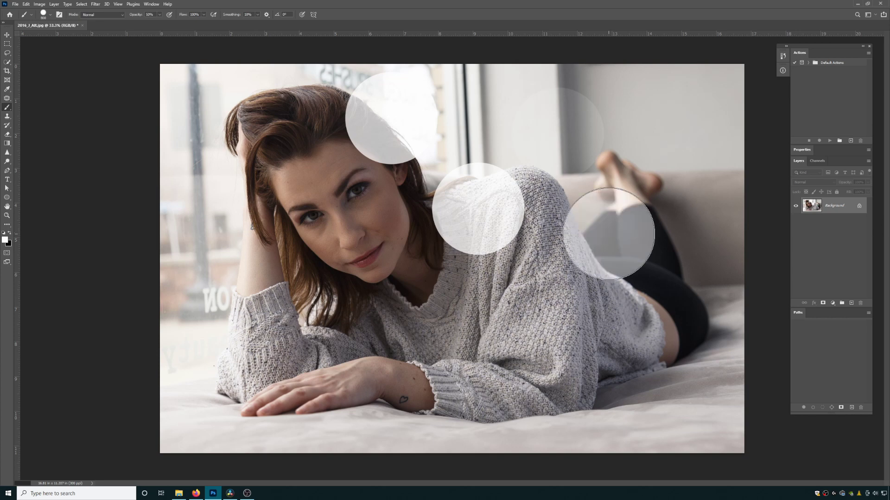
# Step: Paint dabs at 100% and 55% opacity on the sweater, then revert with F12
pyautogui.press('0')
pyautogui.click(537, 301)
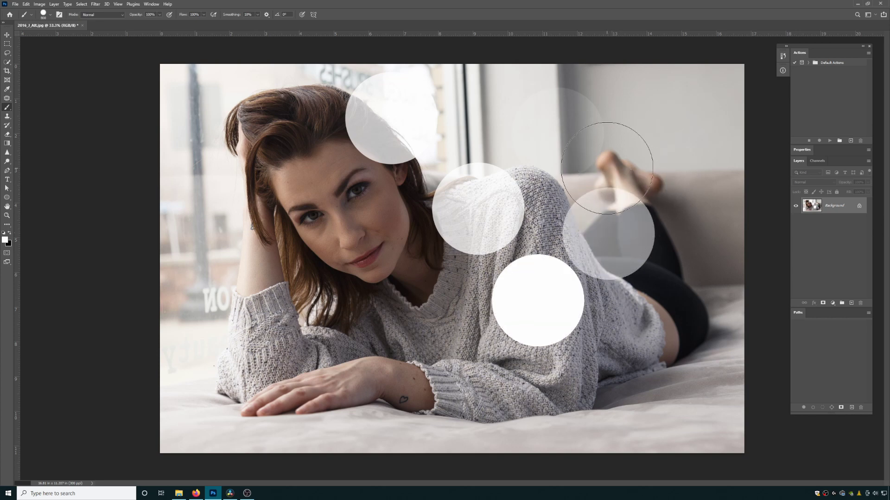
pyautogui.press('5')
pyautogui.press('5')
pyautogui.click(411, 312)
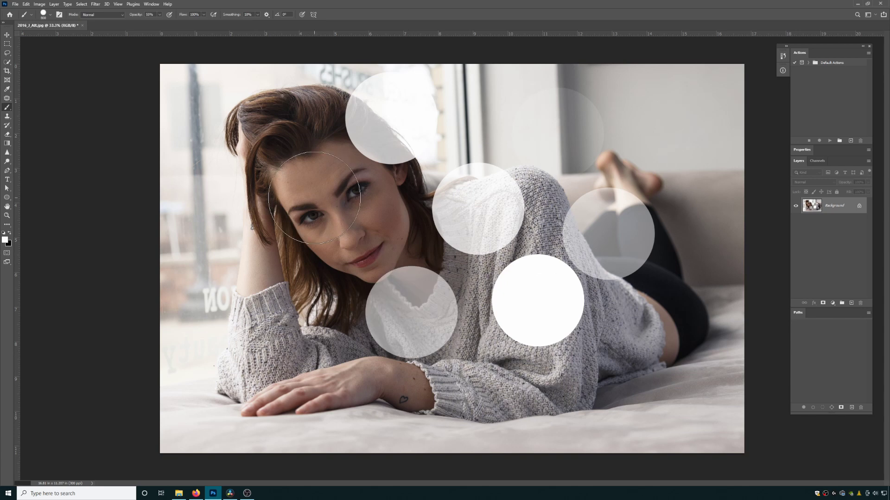
pyautogui.press('F12')
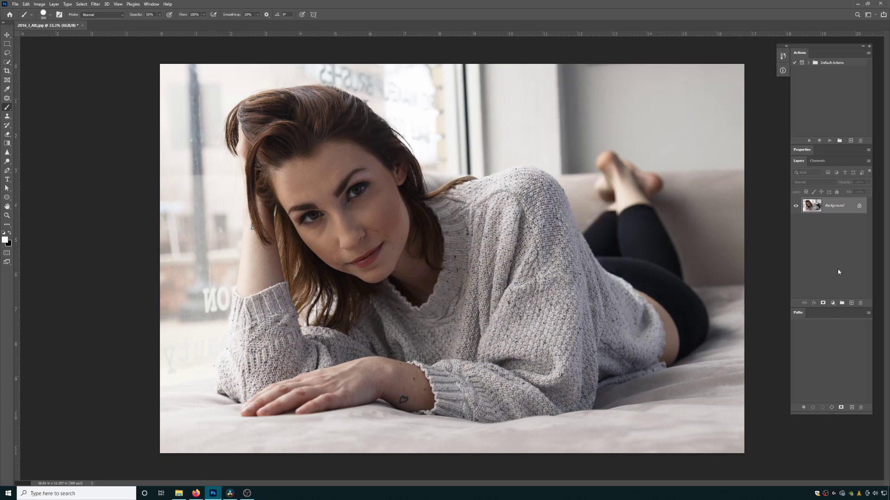
# Step: Add a new layer, paint a white dab, and set layer thumbnails to Layer Bounds
pyautogui.click(852, 303)
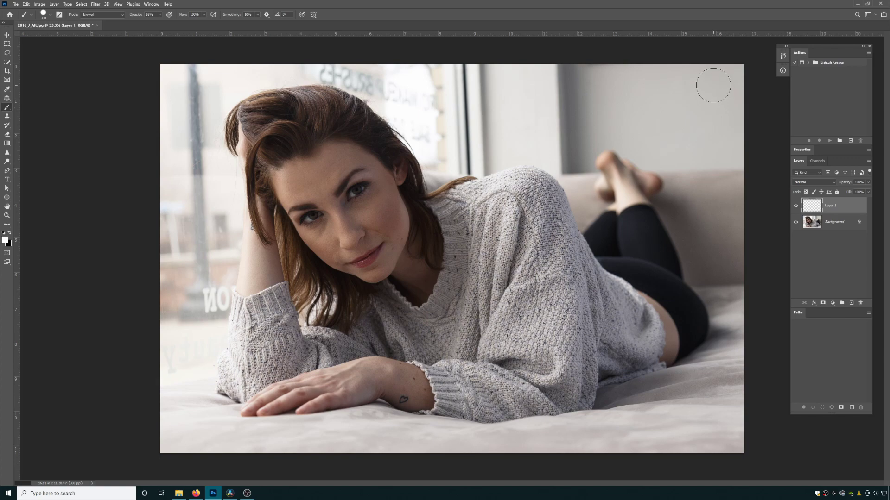
pyautogui.moveTo(715, 87); pyautogui.dragTo(718, 97)
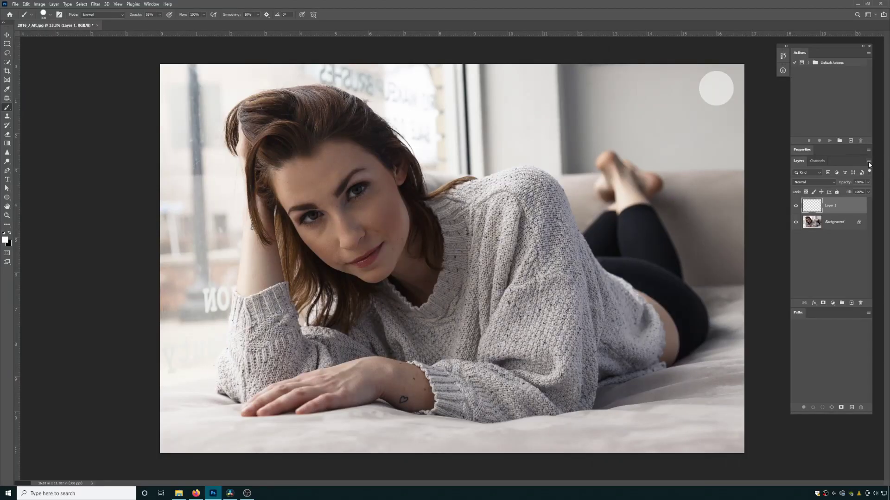
pyautogui.click(869, 162)
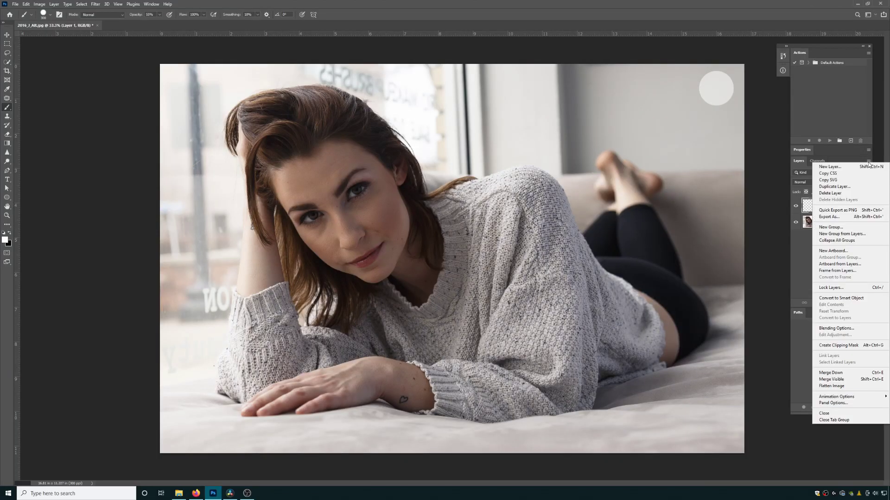
pyautogui.click(838, 404)
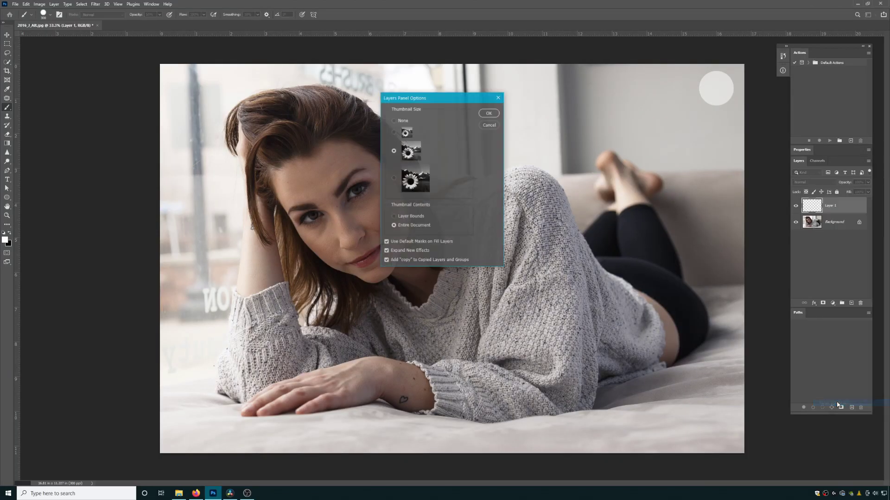
pyautogui.click(415, 218)
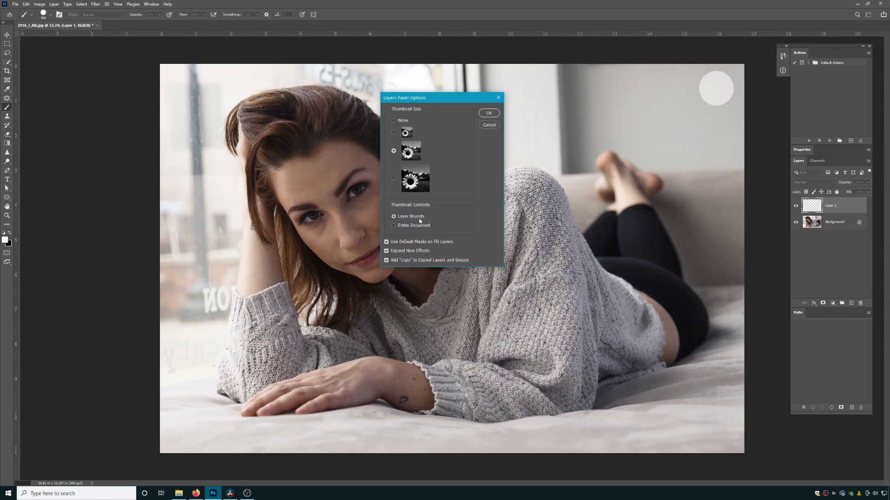
pyautogui.click(489, 113)
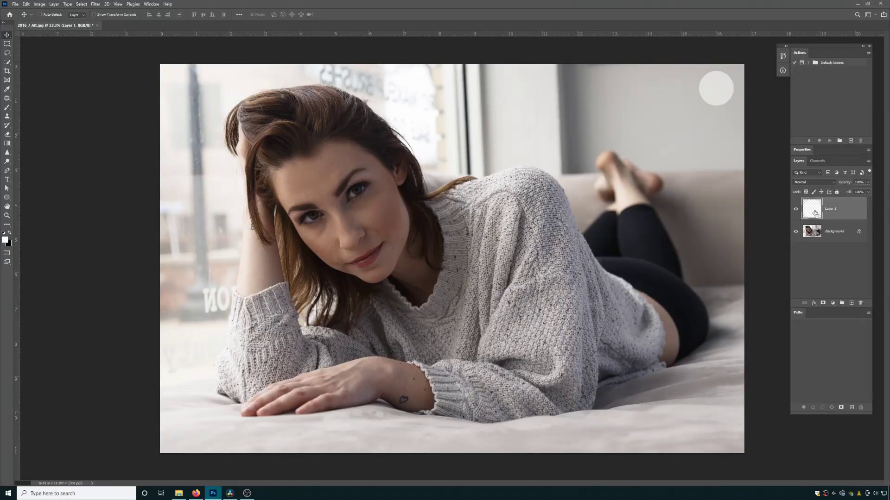
# Step: Fill the circular selection near the top-right corner with white and deselect it
pyautogui.hotkey('alt', 'BackSpace')
pyautogui.hotkey('ctrl', 'd')
pyautogui.click(7, 91)
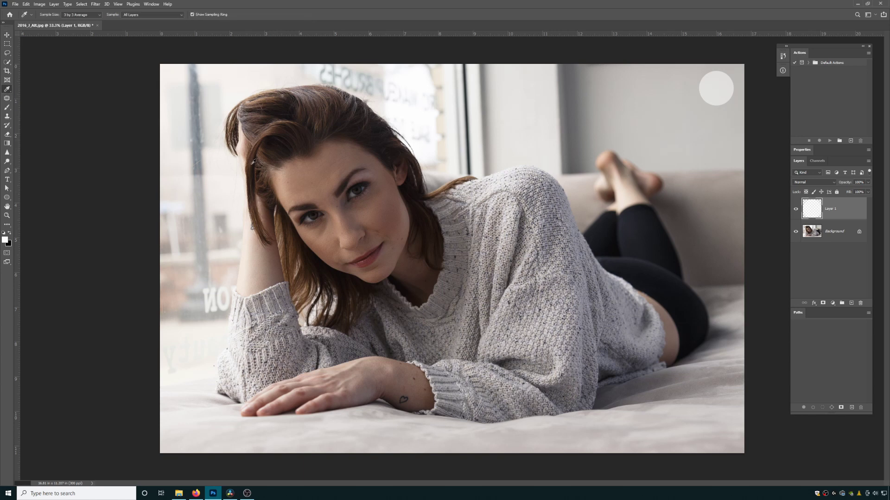
# Step: Sample the forehead skin with Point Sample, zoomed in to 400%
pyautogui.click(73, 14)
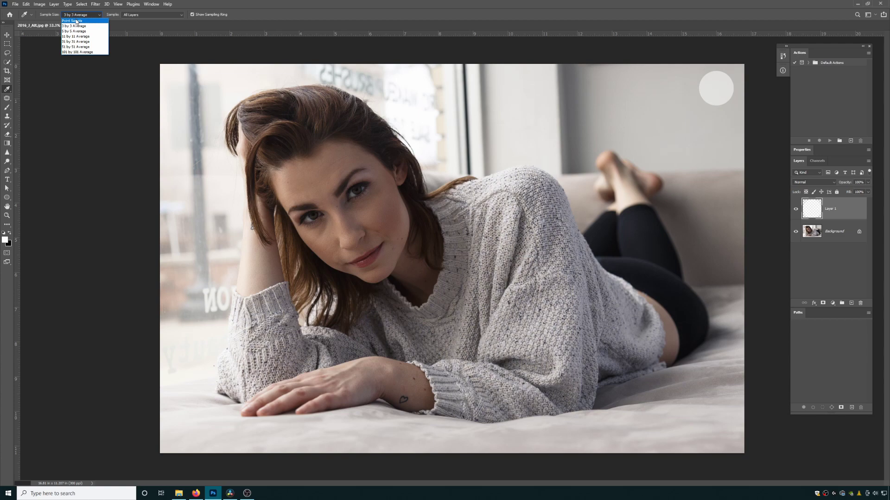
pyautogui.click(77, 21)
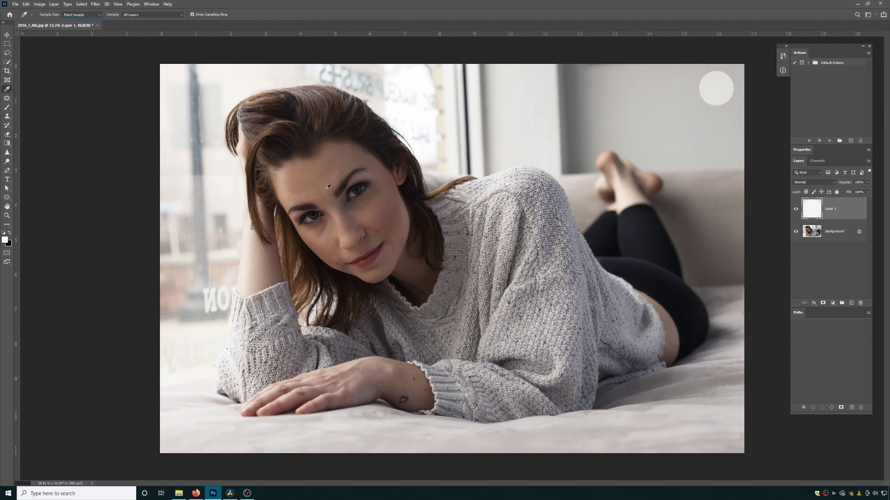
pyautogui.click(284, 182)
pyautogui.press('z')
pyautogui.click(284, 186)
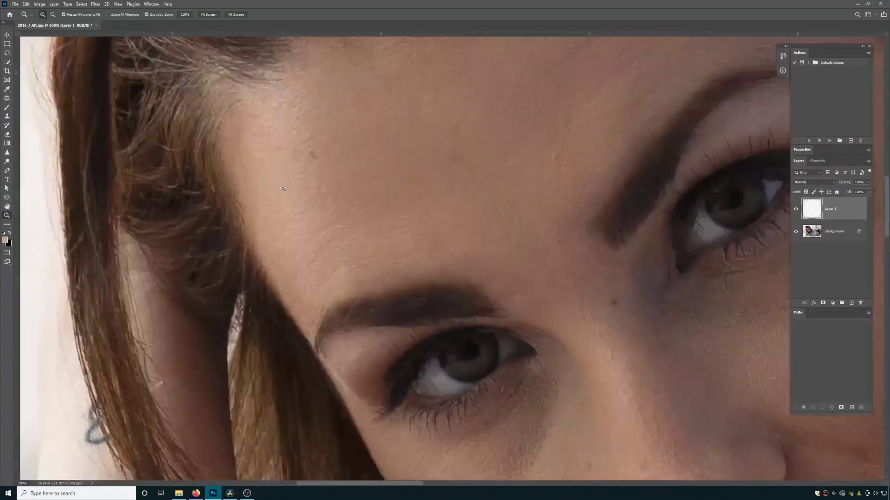
pyautogui.press('b')
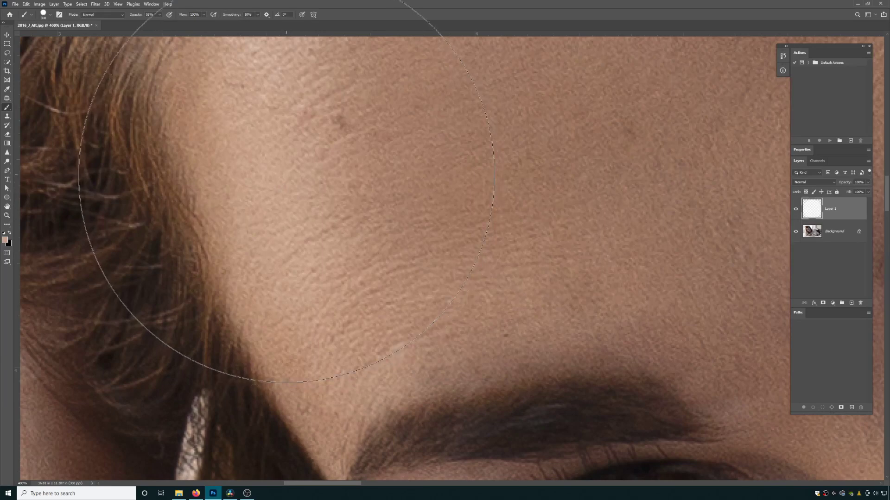
pyautogui.press('i')
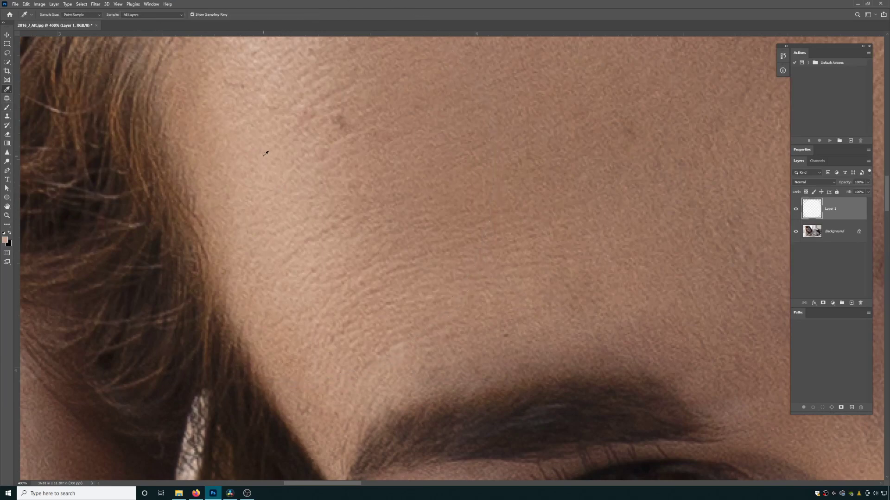
pyautogui.click(266, 154)
# Step: Sample the forehead with 31 by 31 Average, then with 5 by 5 Average
pyautogui.click(82, 14)
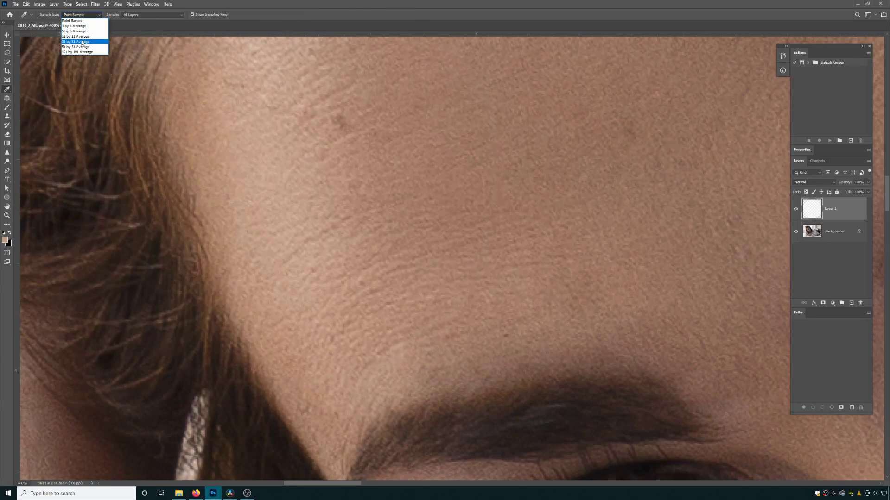
pyautogui.click(82, 42)
pyautogui.click(336, 166)
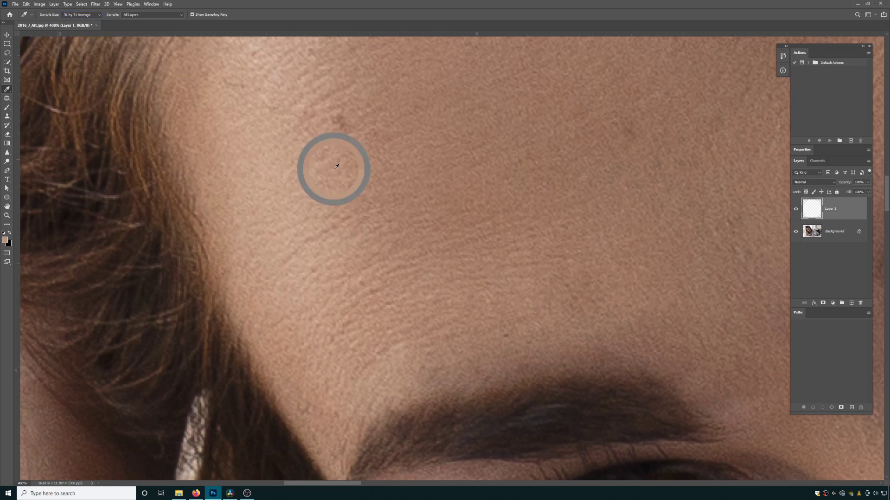
pyautogui.moveTo(336, 166); pyautogui.dragTo(343, 118)
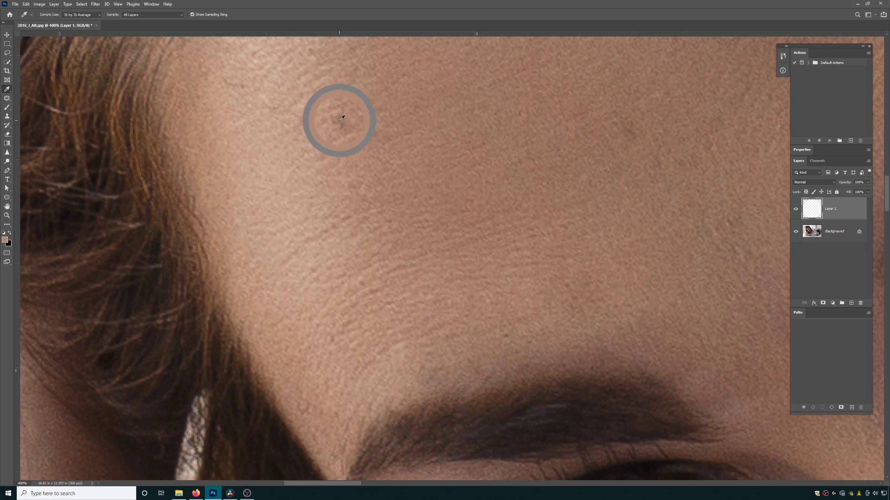
pyautogui.moveTo(342, 118); pyautogui.dragTo(342, 118)
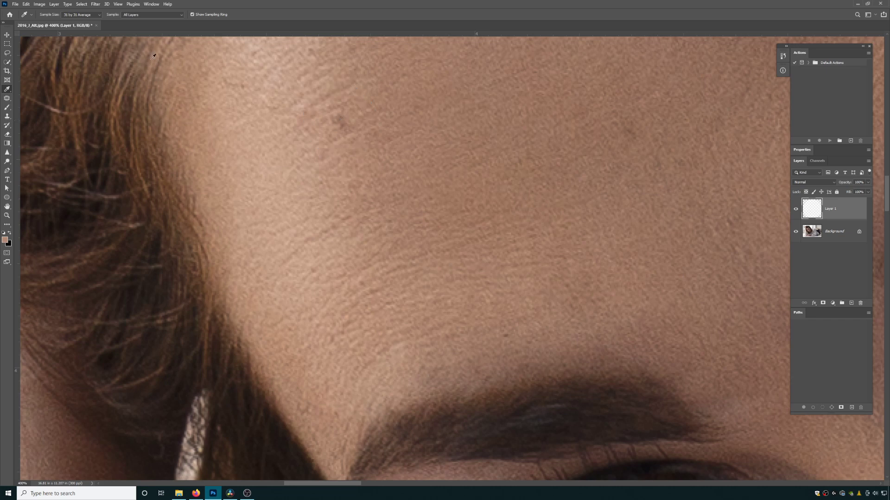
pyautogui.click(83, 14)
pyautogui.click(81, 31)
pyautogui.click(341, 117)
# Step: Zoom out to 300% and set the Clone Stamp brush to 37 px
pyautogui.hotkey('ctrl', '-')
pyautogui.press('s')
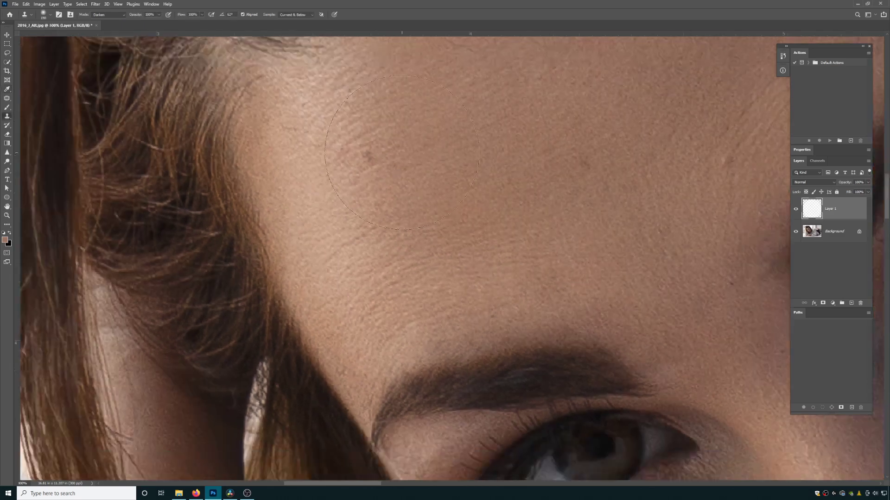
pyautogui.rightClick(417, 148)
pyautogui.moveTo(484, 166); pyautogui.dragTo(468, 165)
pyautogui.press('Return')
# Step: Show the Clone Source panel with overlay off and offset reset, then clone away the forehead spot
pyautogui.click(152, 3)
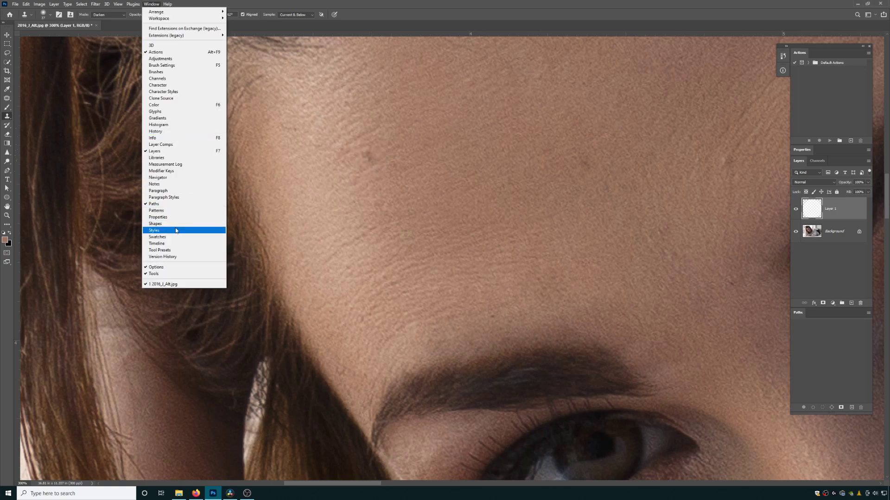
pyautogui.click(166, 98)
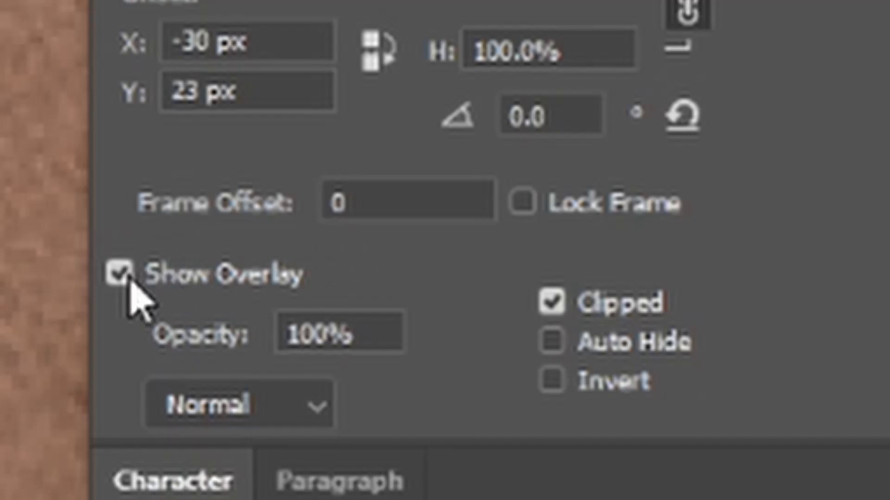
pyautogui.click(590, 148)
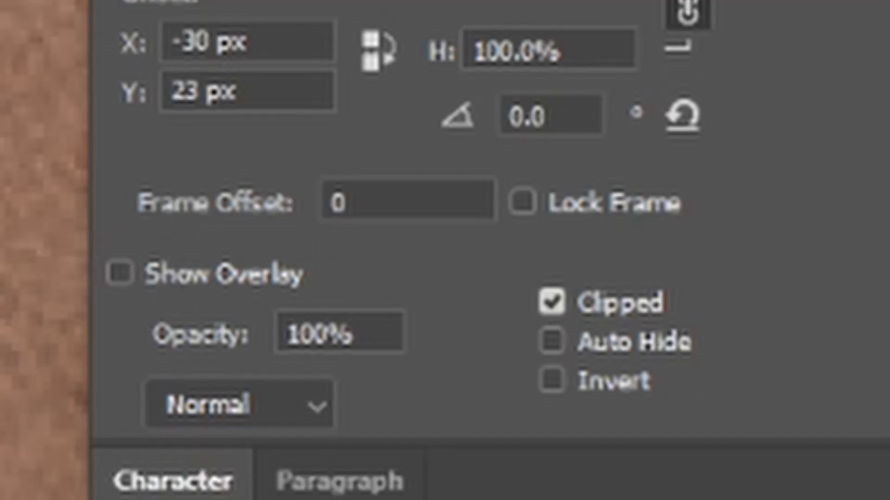
pyautogui.keyDown('alt'); pyautogui.click(353, 136); pyautogui.keyUp('alt')
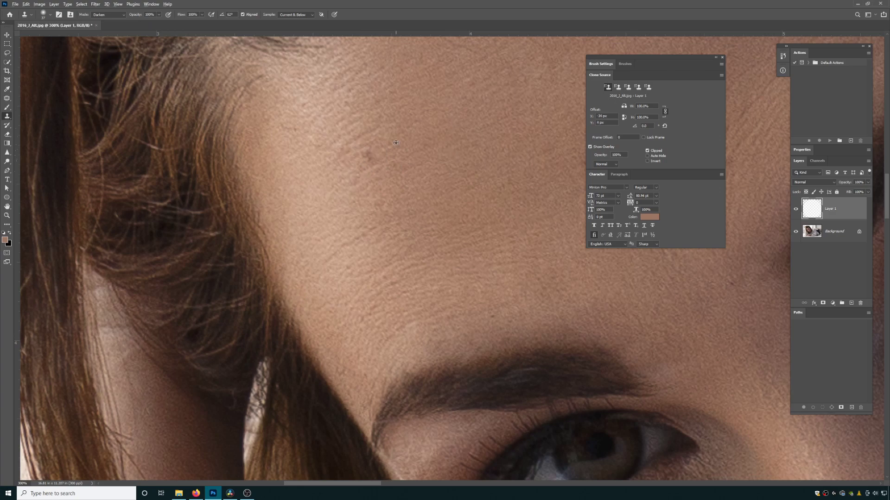
pyautogui.click(366, 160)
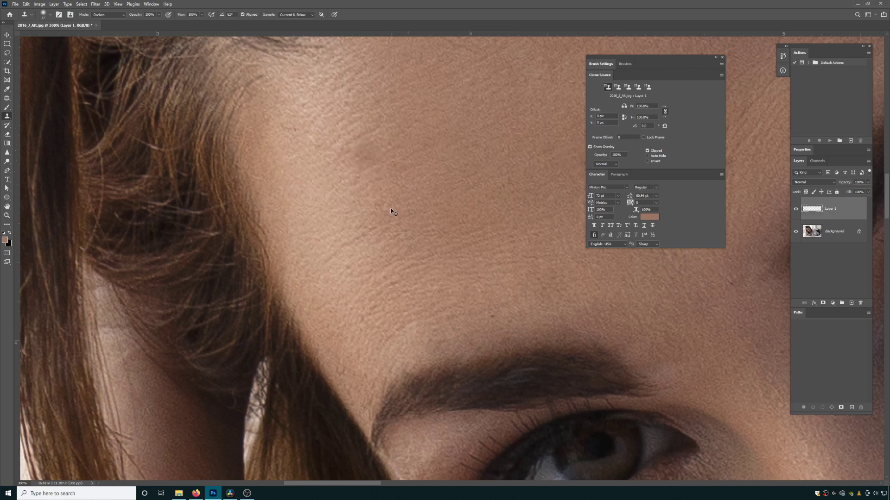
# Step: Cover the dark blemish near the eyebrow with nearby skin
pyautogui.moveTo(450, 283); pyautogui.dragTo(341, 236)
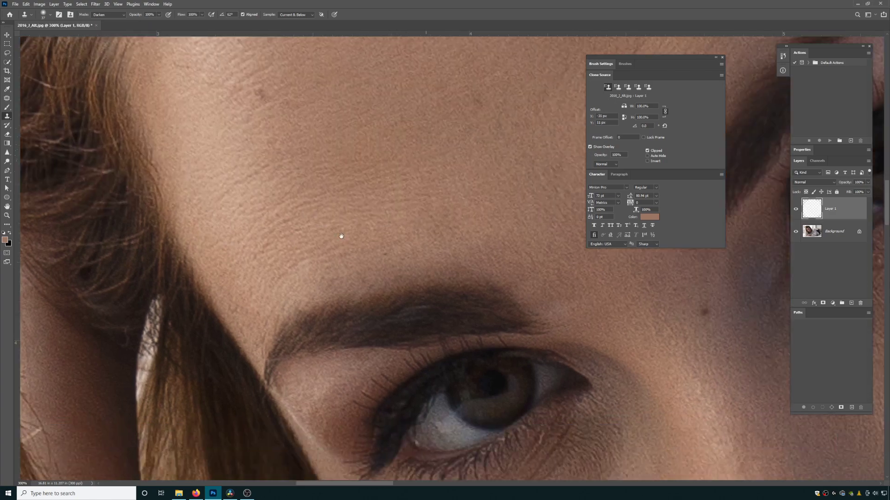
pyautogui.keyDown('alt'); pyautogui.click(223, 324); pyautogui.keyUp('alt')
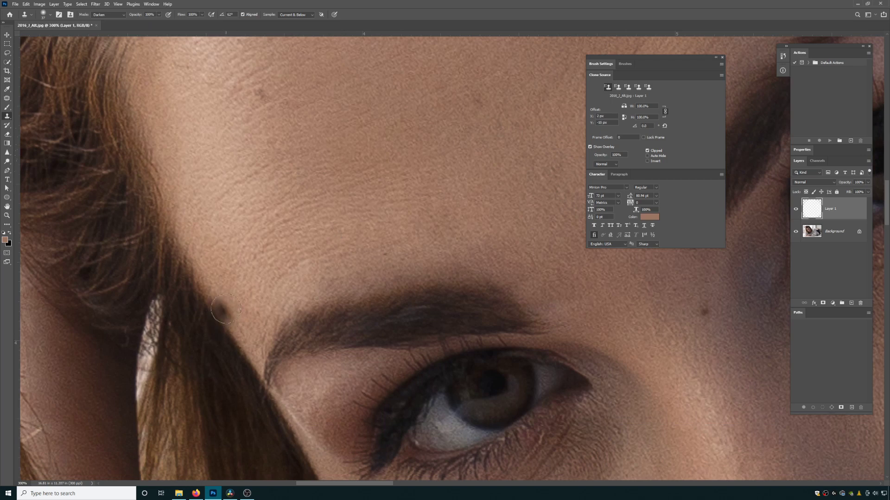
pyautogui.click(224, 303)
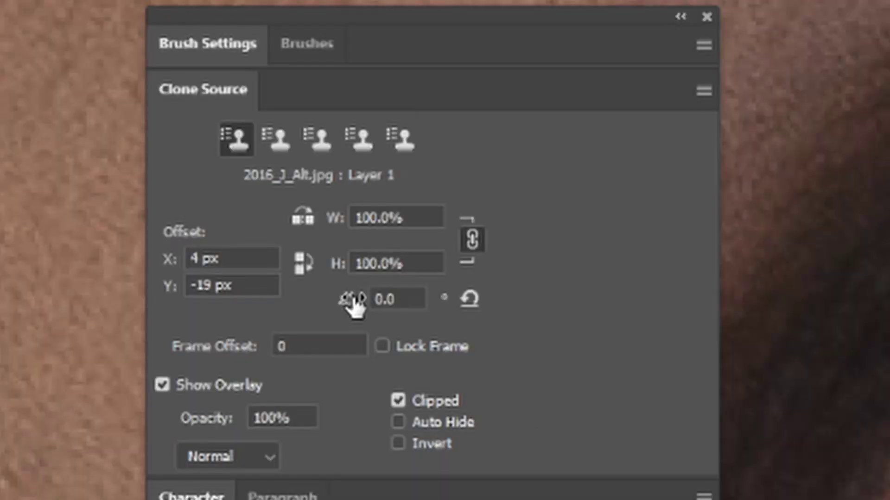
# Step: Rotate the clone source to -6.3° then 15.3°, and paint the hairline brow edge up the forehead
pyautogui.moveTo(352, 303); pyautogui.dragTo(262, 304)
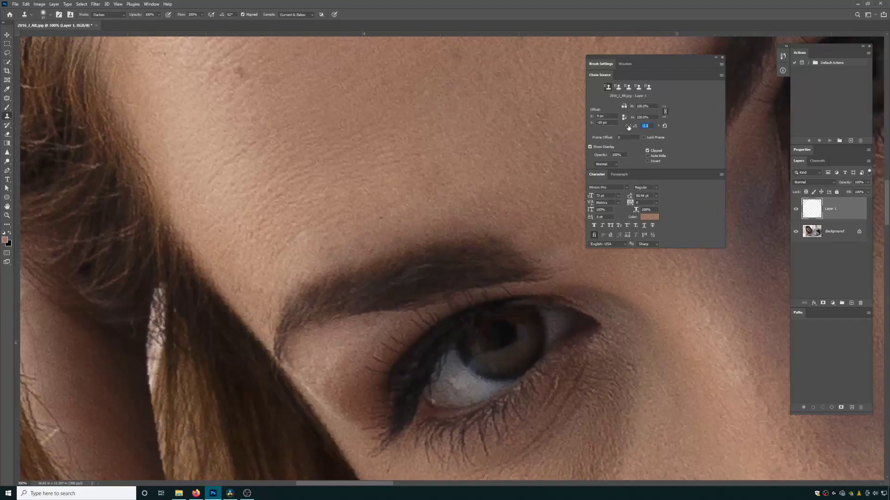
pyautogui.moveTo(666, 127); pyautogui.dragTo(690, 129)
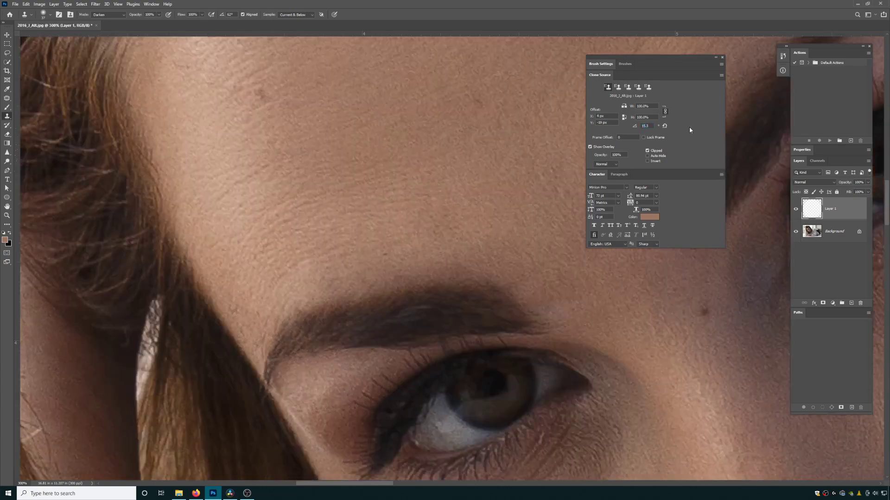
pyautogui.keyDown('alt'); pyautogui.click(231, 336); pyautogui.keyUp('alt')
pyautogui.moveTo(239, 278)
pyautogui.mouseDown()
pyautogui.moveTo(226, 120)
pyautogui.moveTo(232, 231)
pyautogui.moveTo(211, 128)
pyautogui.mouseUp()
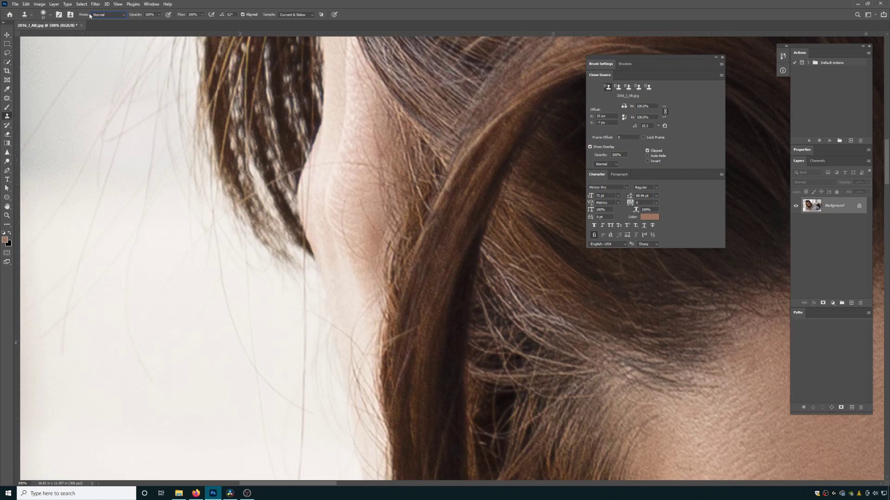
# Step: Keeping Normal blending, clone texture over the stray hair tips by the ear
pyautogui.click(110, 16)
pyautogui.click(109, 20)
pyautogui.click(110, 14)
pyautogui.click(110, 21)
pyautogui.keyDown('alt'); pyautogui.click(277, 246); pyautogui.keyUp('alt')
pyautogui.moveTo(287, 232)
pyautogui.mouseDown()
pyautogui.moveTo(239, 149)
pyautogui.moveTo(255, 134)
pyautogui.moveTo(270, 212)
pyautogui.mouseUp()
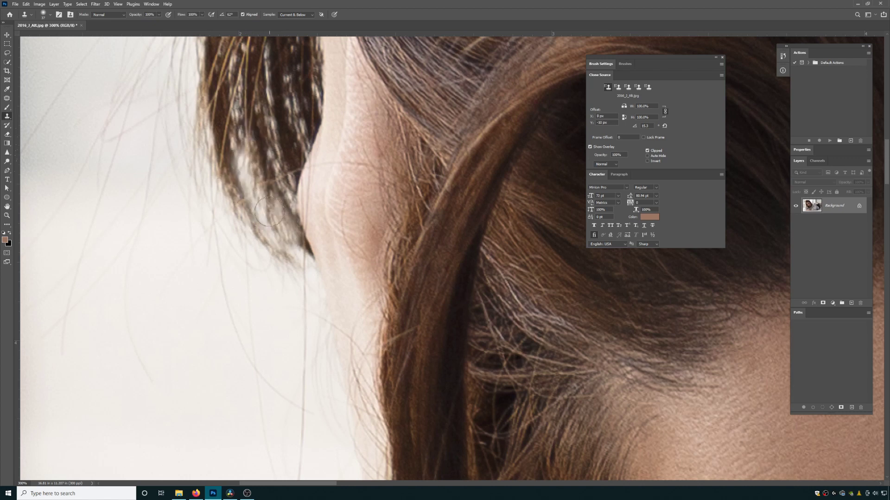
# Step: Switch cloning to Darken mode, clone darker strands up the hair, and zoom out to 100%
pyautogui.click(108, 15)
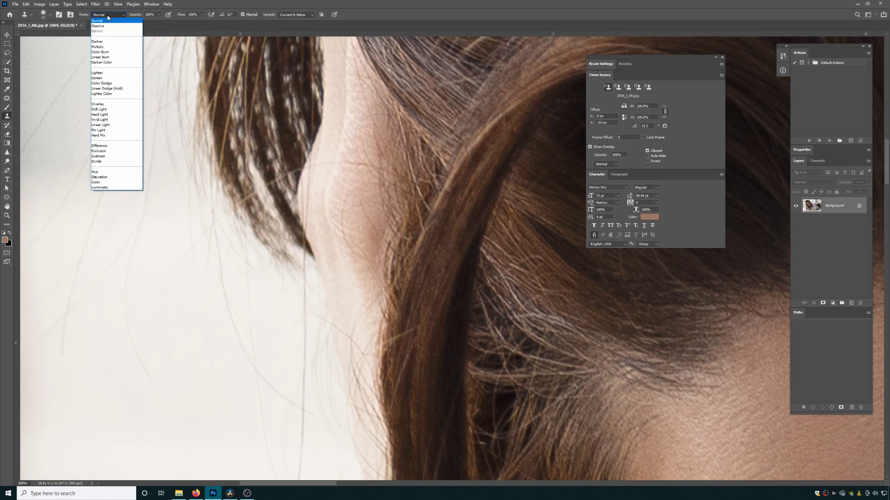
pyautogui.click(97, 42)
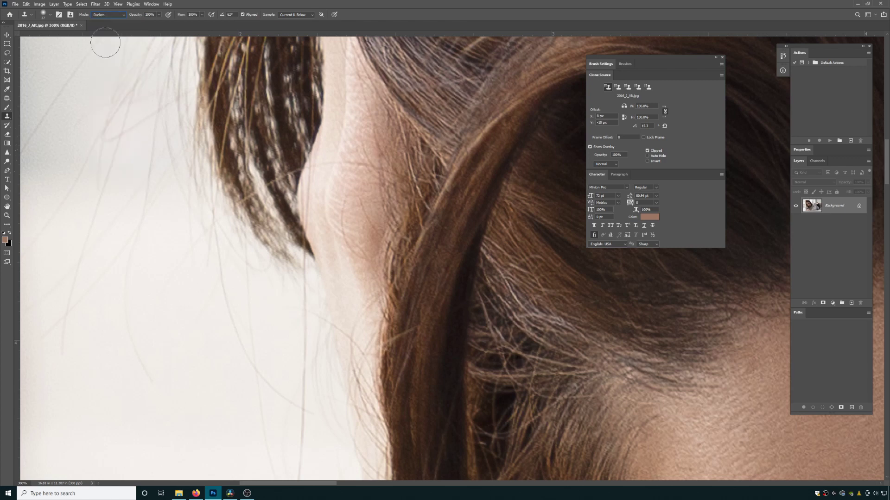
pyautogui.keyDown('alt'); pyautogui.click(273, 241); pyautogui.keyUp('alt')
pyautogui.moveTo(294, 236); pyautogui.dragTo(250, 159)
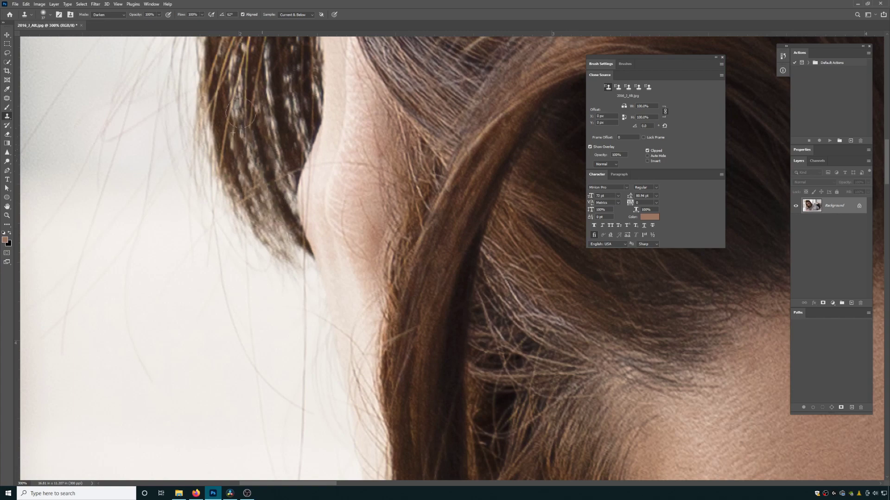
pyautogui.keyDown('alt'); pyautogui.click(246, 155); pyautogui.keyUp('alt')
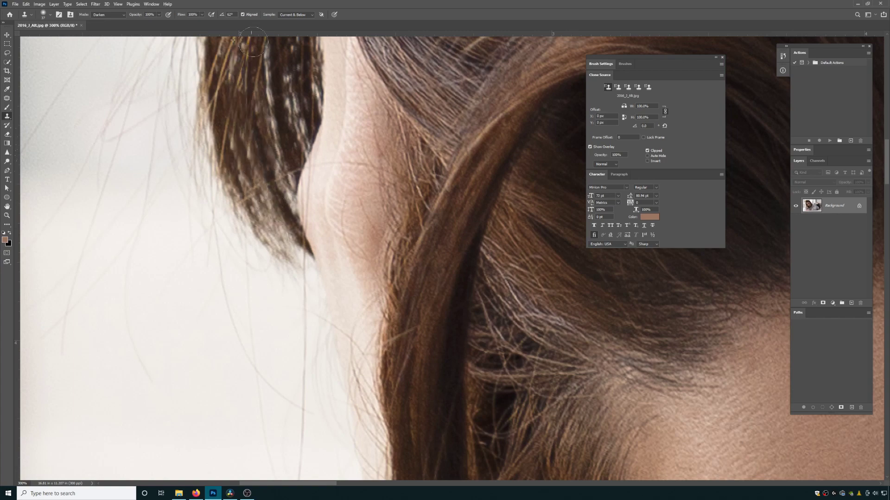
pyautogui.press('z')
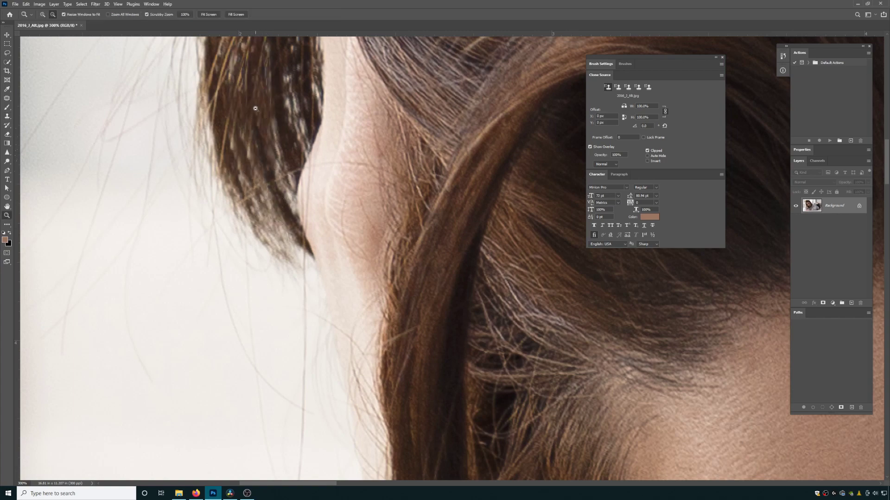
pyautogui.keyDown('alt'); pyautogui.click(277, 158); pyautogui.keyUp('alt')
pyautogui.keyDown('alt'); pyautogui.click(277, 158); pyautogui.keyUp('alt')
# Step: Zoom out to 66.7% and float the Brush Settings, Brushes and Clone Source panels
pyautogui.press('s')
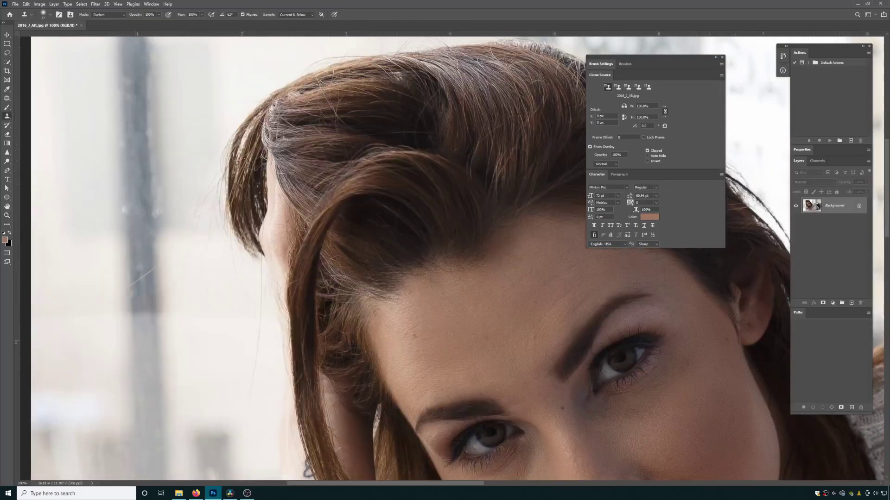
pyautogui.press('z')
pyautogui.keyDown('alt'); pyautogui.click(243, 160); pyautogui.keyUp('alt')
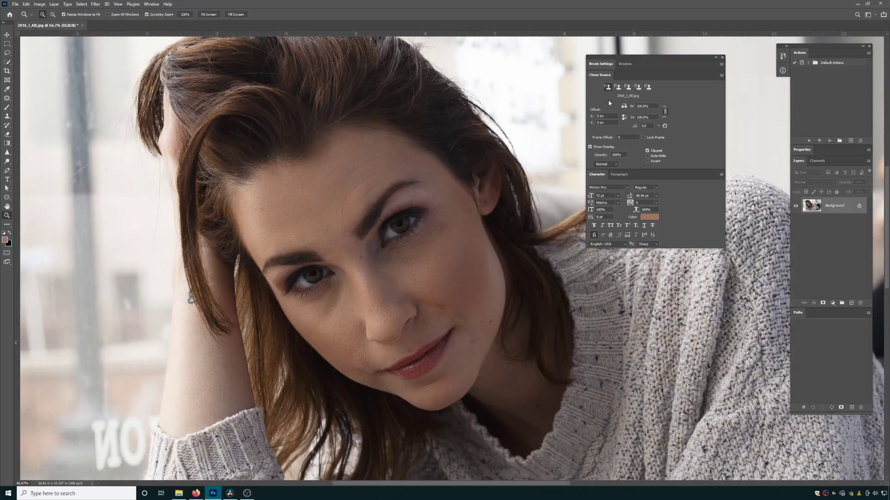
pyautogui.moveTo(600, 63)
pyautogui.mouseDown()
pyautogui.moveTo(279, 84)
pyautogui.moveTo(463, 123)
pyautogui.mouseUp()
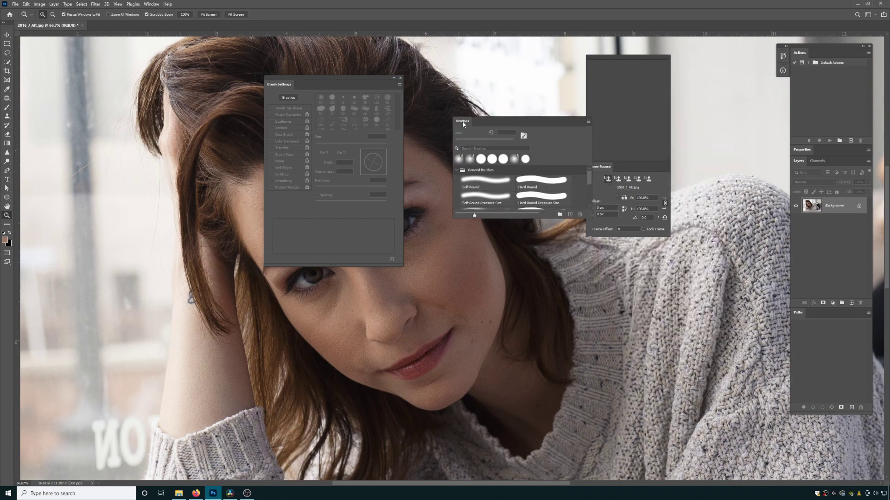
pyautogui.moveTo(644, 56)
pyautogui.mouseDown()
pyautogui.moveTo(702, 135)
pyautogui.moveTo(711, 205)
pyautogui.mouseUp()
pyautogui.moveTo(560, 120); pyautogui.dragTo(624, 71)
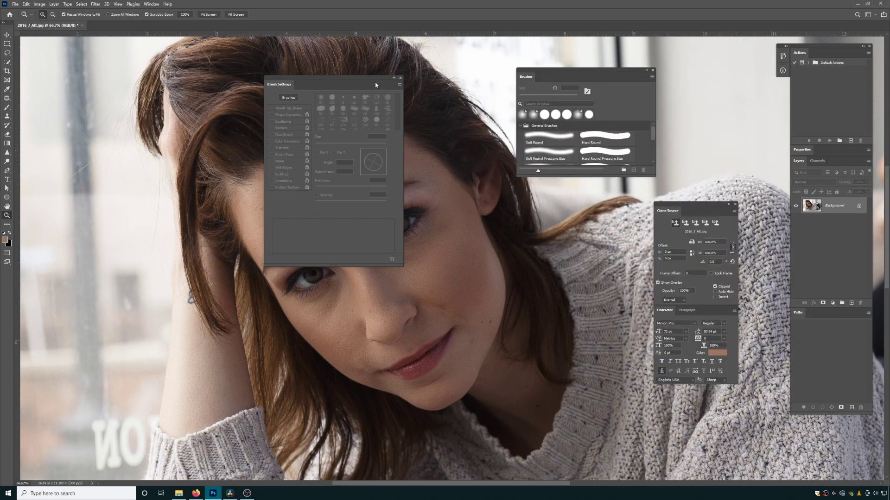
# Step: Start a New Workspace with shortcuts, menus and toolbar, cancel it, then reset the workspace
pyautogui.click(152, 5)
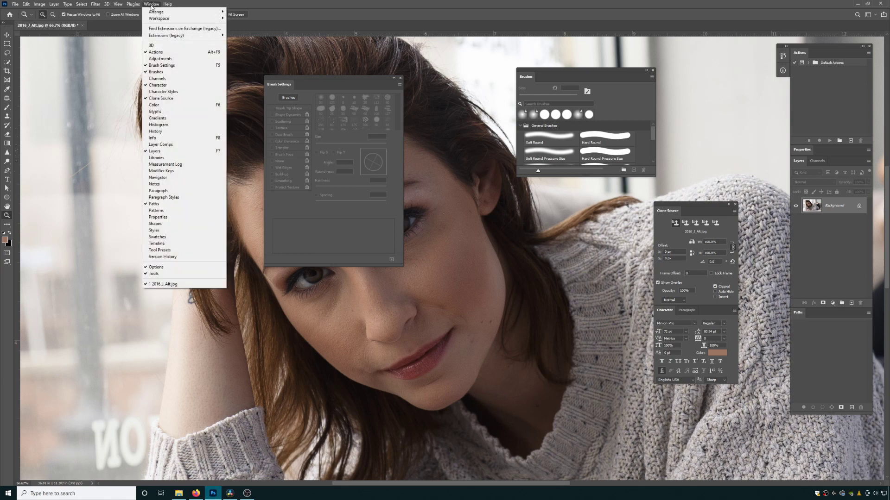
pyautogui.moveTo(160, 20)
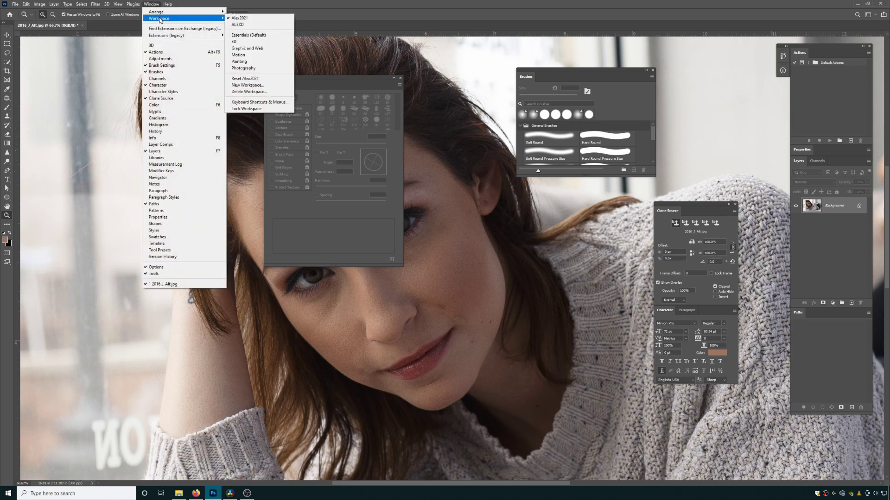
pyautogui.click(251, 85)
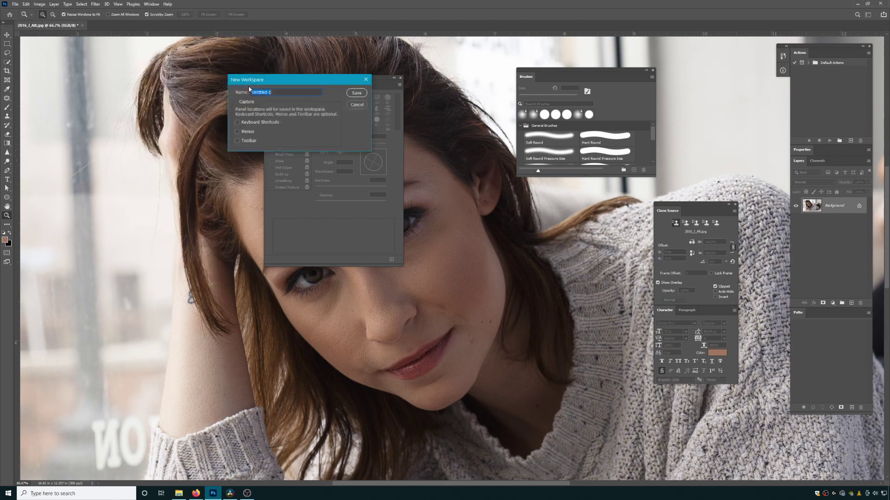
pyautogui.click(270, 123)
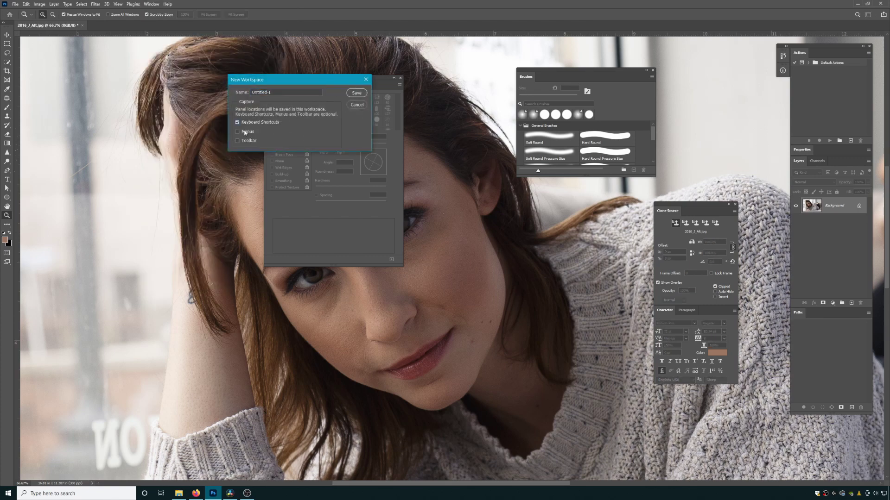
pyautogui.click(361, 105)
pyautogui.click(151, 5)
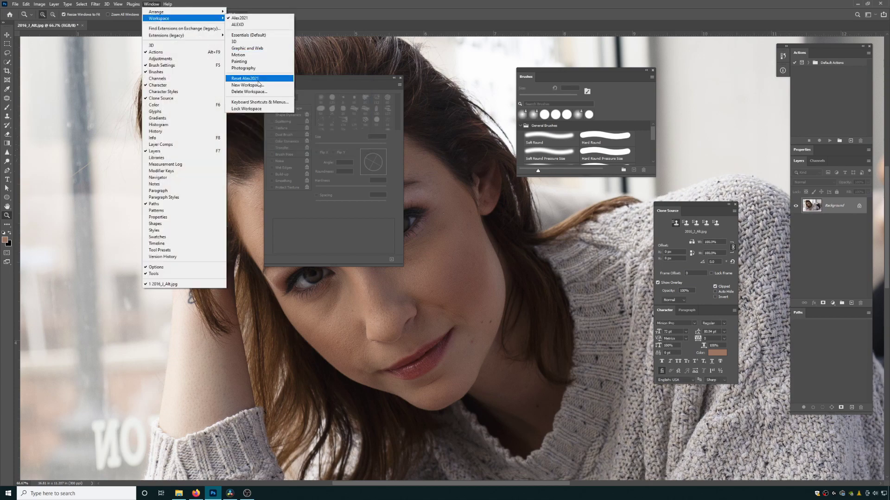
pyautogui.click(257, 81)
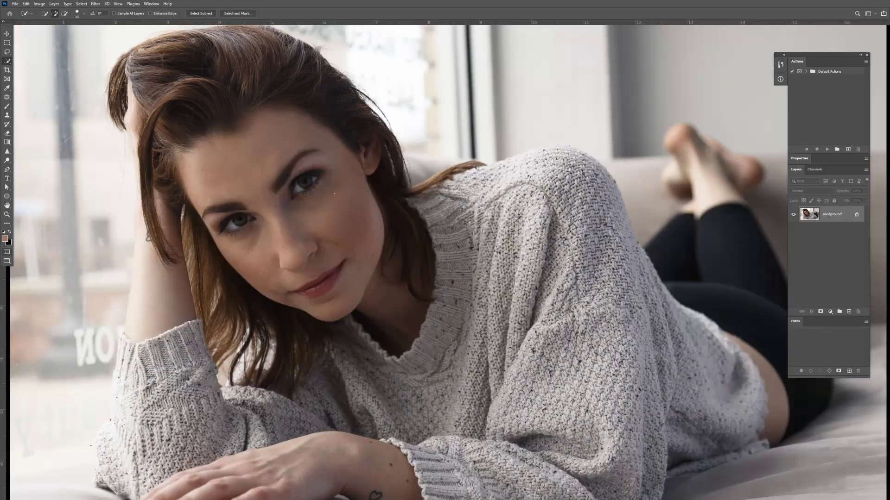
# Step: Quick-select the face and upper hair and view the selection as a red quick mask
pyautogui.moveTo(342, 203); pyautogui.dragTo(255, 210)
pyautogui.moveTo(294, 54); pyautogui.dragTo(328, 120)
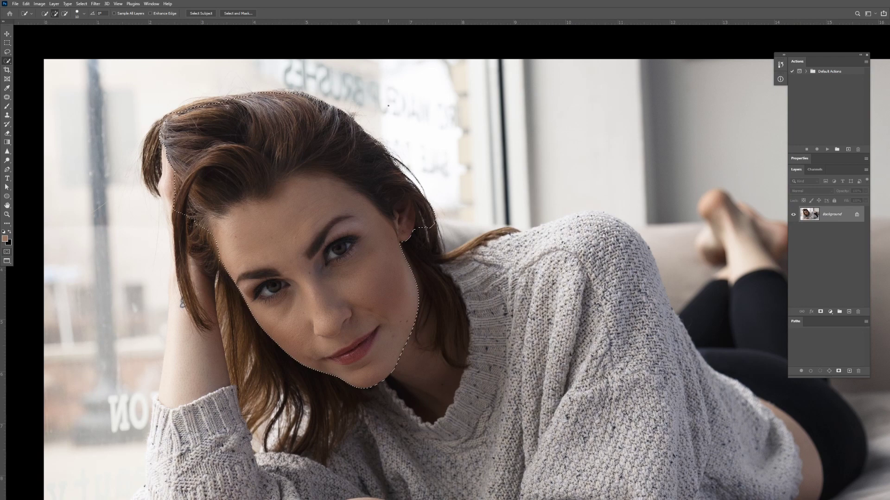
pyautogui.press('q')
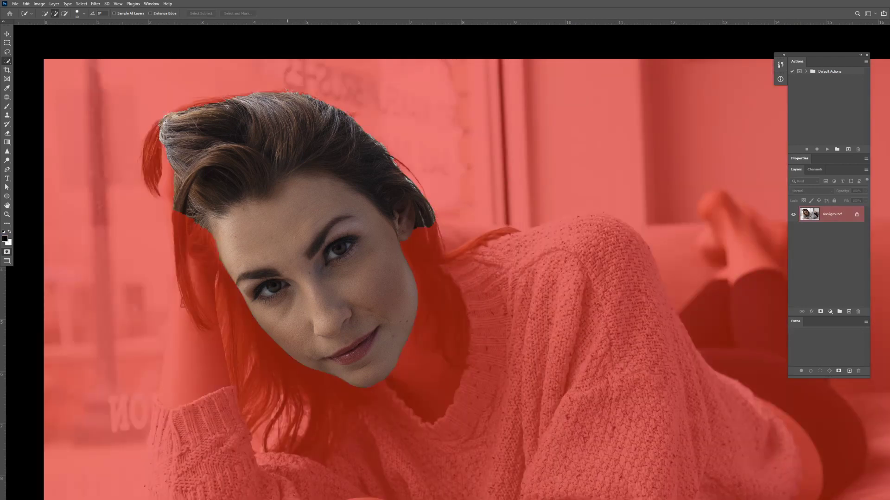
# Step: Zoom in on the top of the hair and set the Quick Mask overlay opacity to 100%
pyautogui.press('z')
pyautogui.click(306, 91)
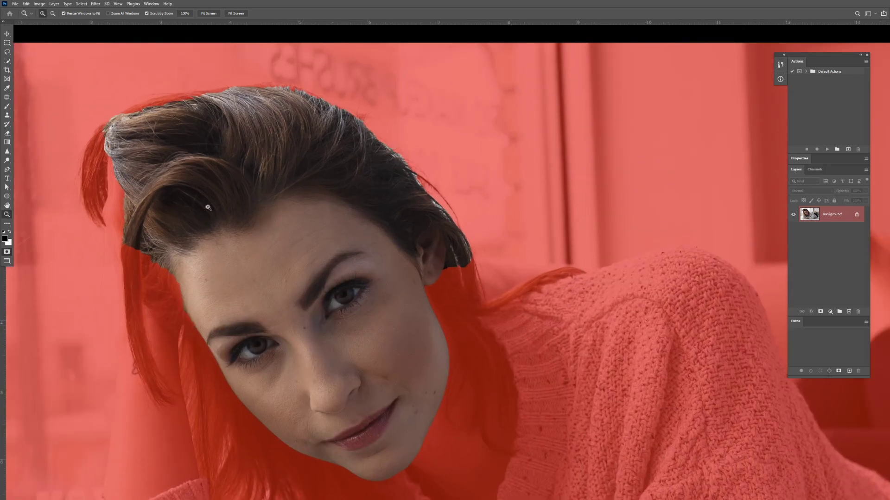
pyautogui.click(7, 252)
pyautogui.doubleClick(7, 252)
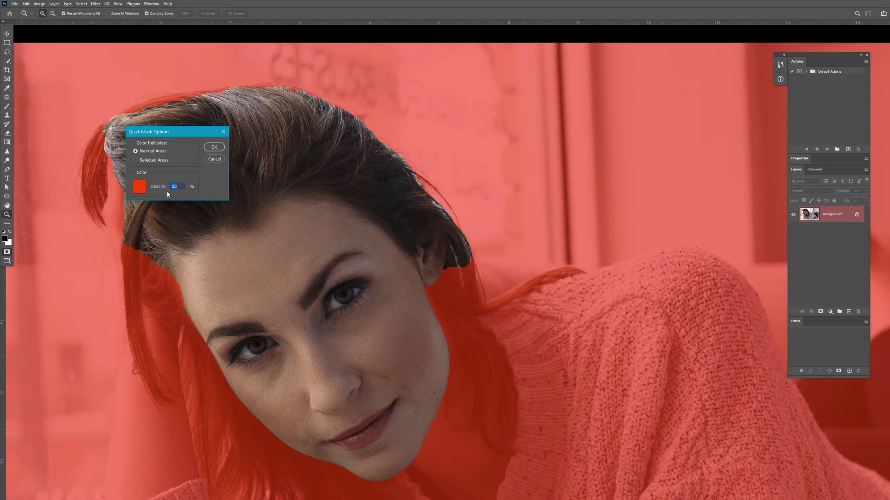
pyautogui.write('100')
pyautogui.click(214, 147)
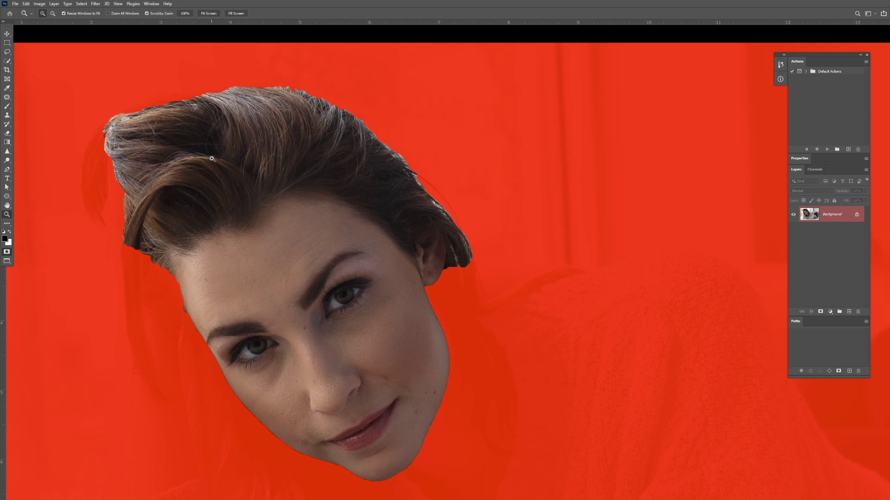
# Step: Zoom out to the whole photo and show the sweater's shoulder selection as a quick mask
pyautogui.press('q')
pyautogui.keyDown('alt'); pyautogui.click(365, 215); pyautogui.keyUp('alt')
pyautogui.keyDown('alt'); pyautogui.click(365, 215); pyautogui.keyUp('alt')
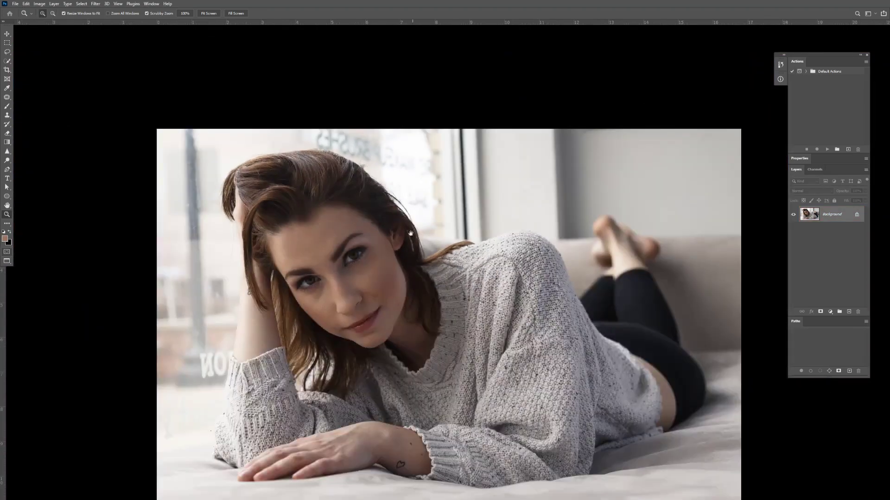
pyautogui.press('w')
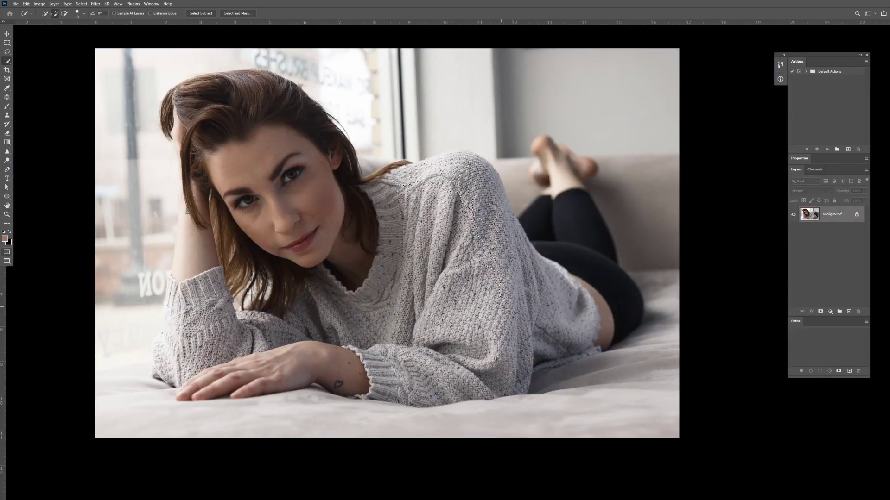
pyautogui.press('q')
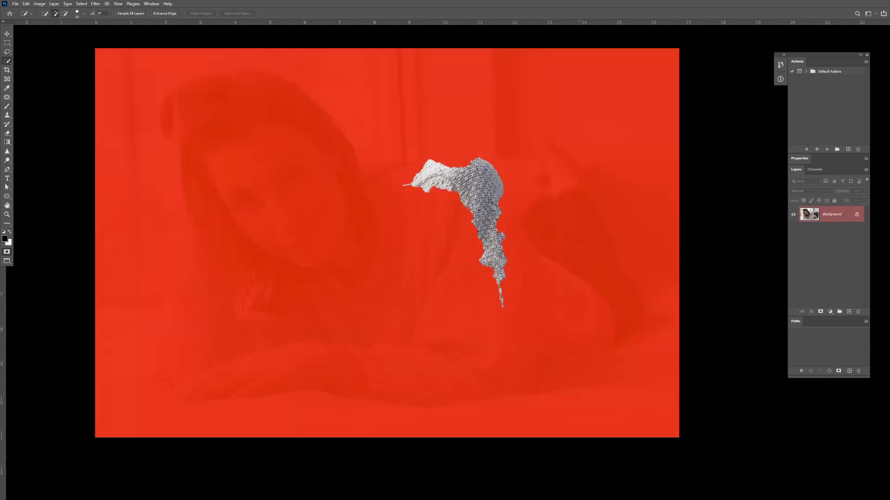
pyautogui.press('q')
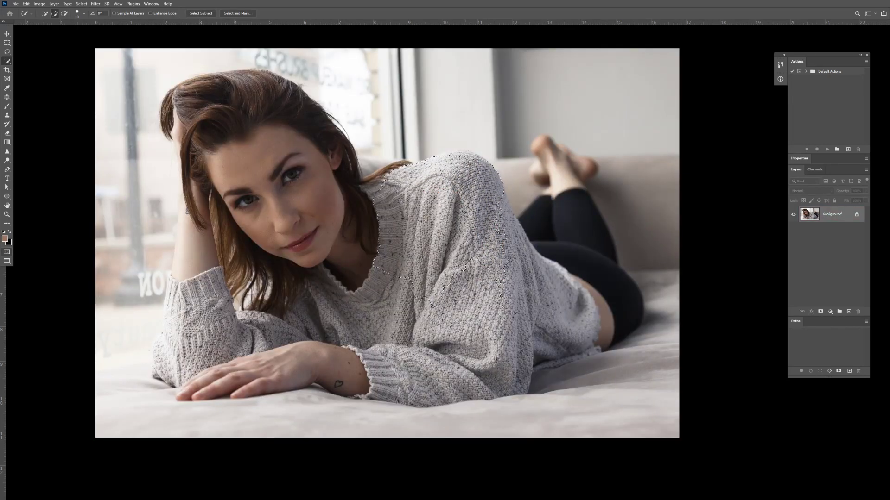
pyautogui.press('q')
pyautogui.press('q')
# Step: Create a new action named 'level' and start recording it
pyautogui.click(805, 295)
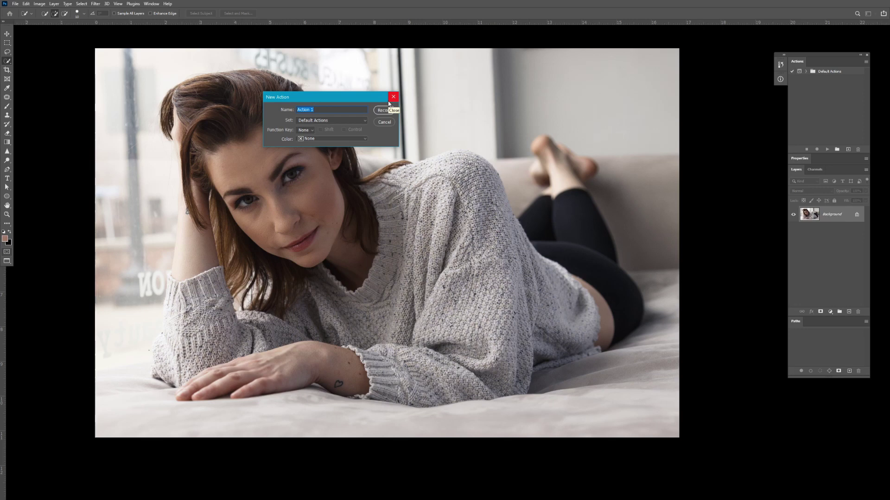
pyautogui.write('level')
pyautogui.press('Return')
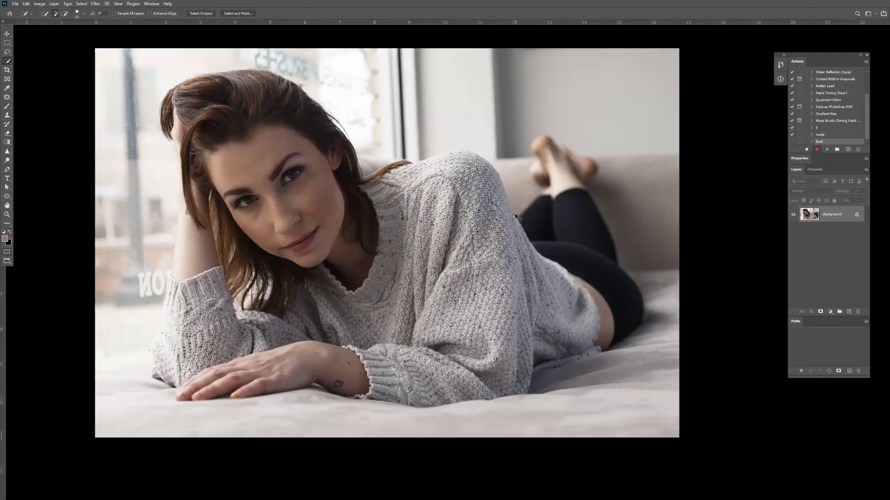
# Step: Record a Levels adjustment with black input raised to 6 and white lowered, then stop recording
pyautogui.hotkey('ctrl', 'l')
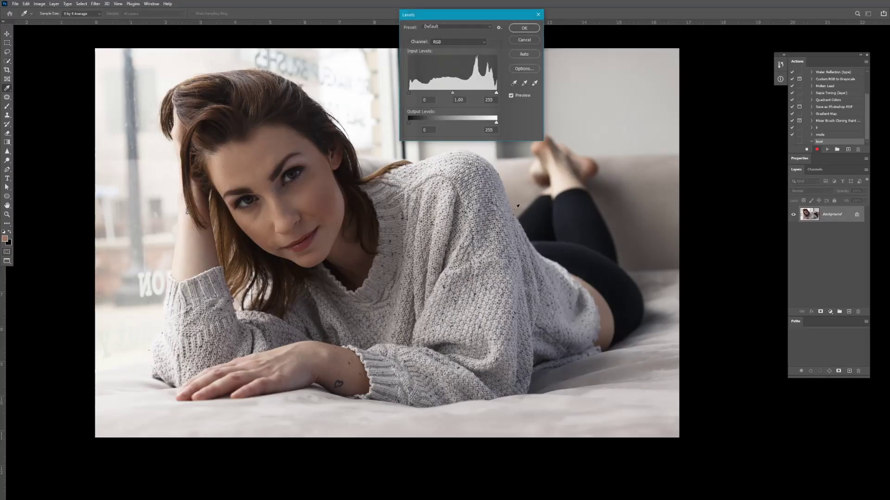
pyautogui.moveTo(408, 93); pyautogui.dragTo(413, 95)
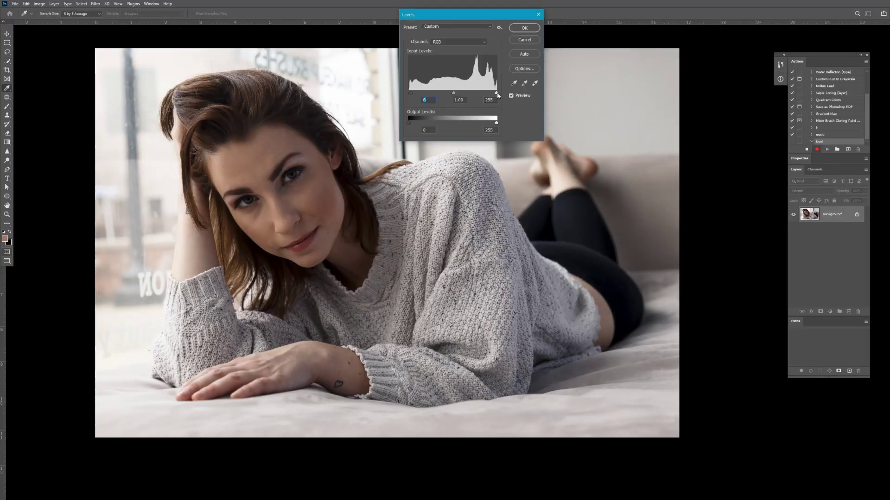
pyautogui.moveTo(497, 95); pyautogui.dragTo(490, 95)
pyautogui.click(527, 27)
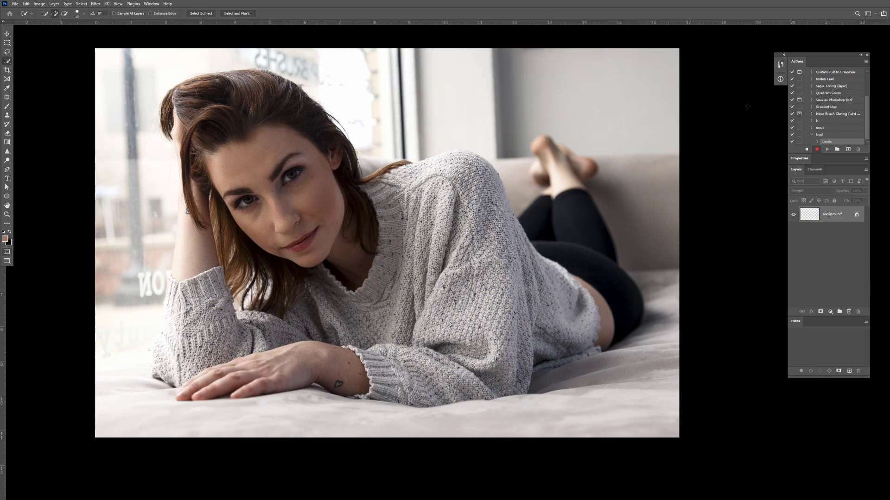
pyautogui.click(806, 150)
pyautogui.press('z')
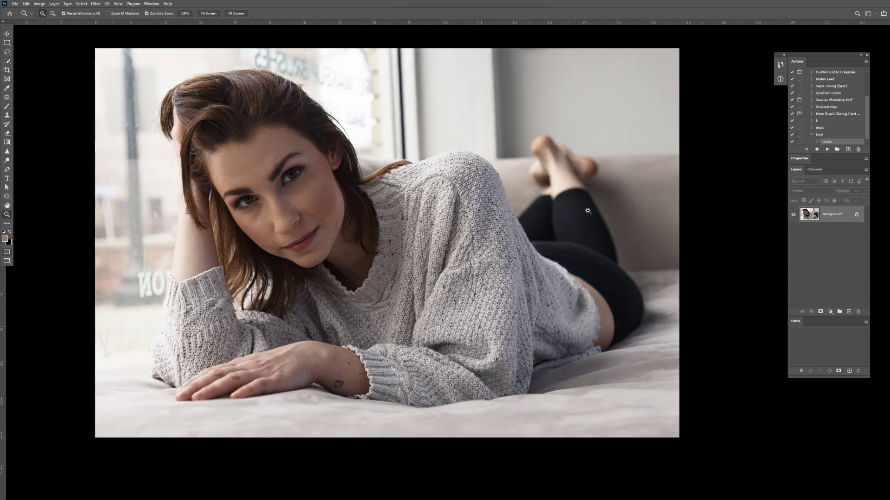
# Step: Play the 'level' action on the portrait and zoom out to see the whole photo
pyautogui.click(832, 135)
pyautogui.click(828, 150)
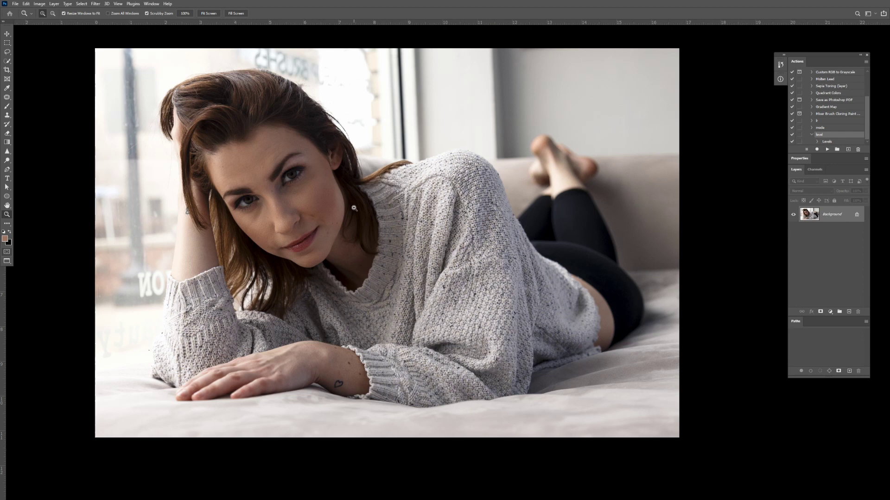
pyautogui.keyDown('alt'); pyautogui.click(388, 212); pyautogui.keyUp('alt')
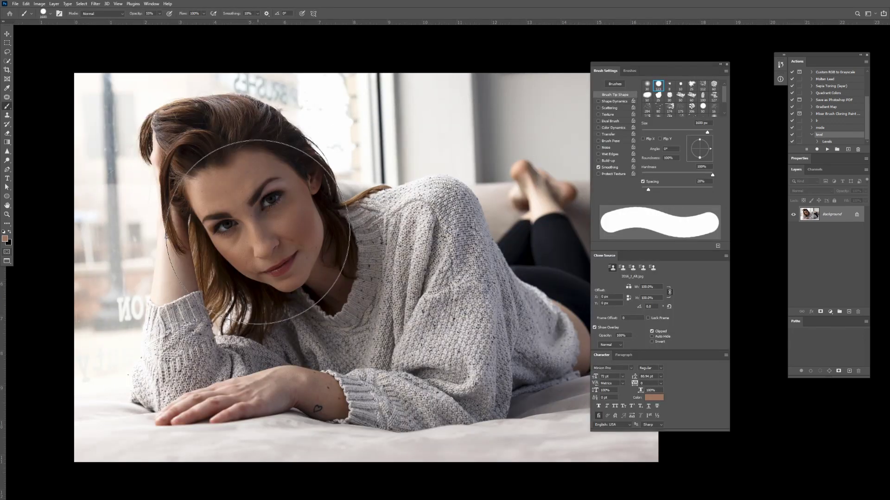
# Step: Paint a quick-mask stroke across the hair, face and sweater and zoom in on it
pyautogui.click(173, 274)
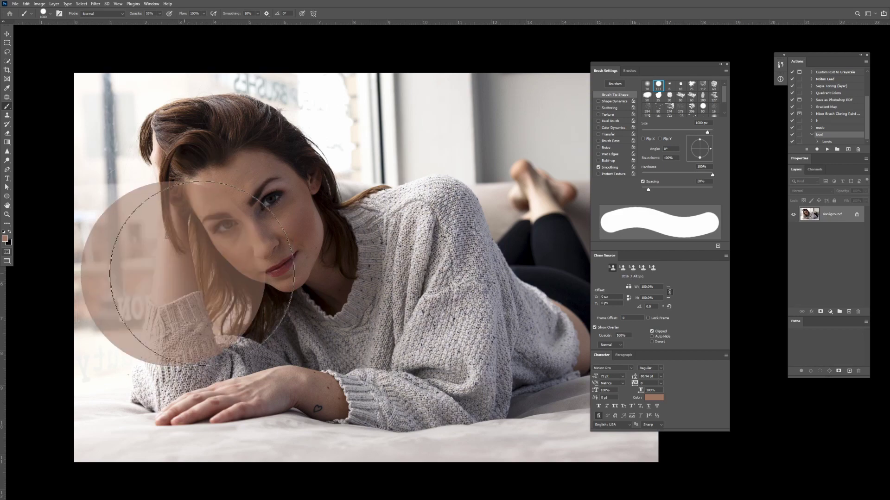
pyautogui.moveTo(202, 274)
pyautogui.mouseDown()
pyautogui.moveTo(324, 278)
pyautogui.moveTo(408, 241)
pyautogui.mouseUp()
pyautogui.press('z')
pyautogui.click(478, 153)
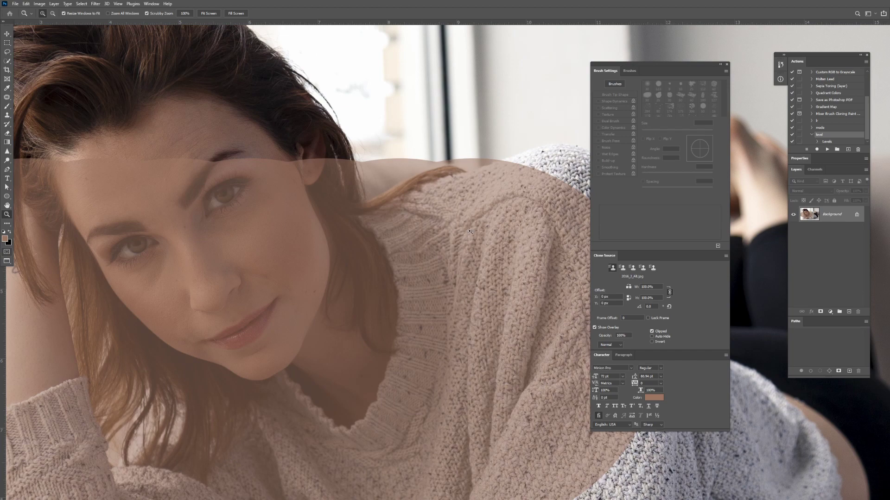
# Step: Lower the brush spacing from 20% to 6% and paint a smoother stroke across the face
pyautogui.press('b')
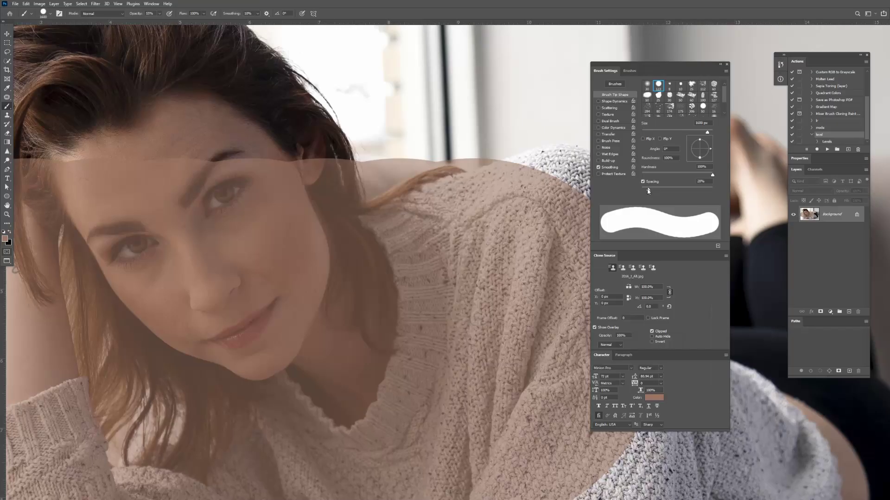
pyautogui.moveTo(414, 274); pyautogui.dragTo(399, 287)
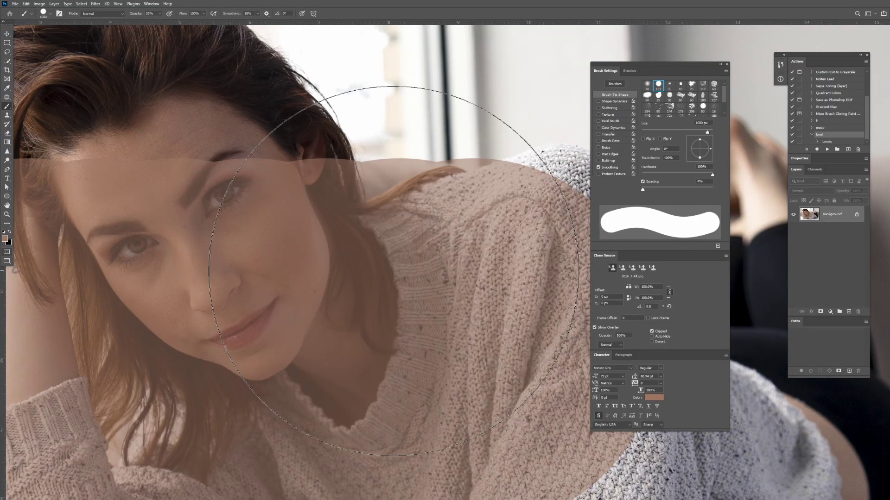
pyautogui.press('z')
pyautogui.keyDown('alt'); pyautogui.click(323, 269); pyautogui.keyUp('alt')
pyautogui.press('b')
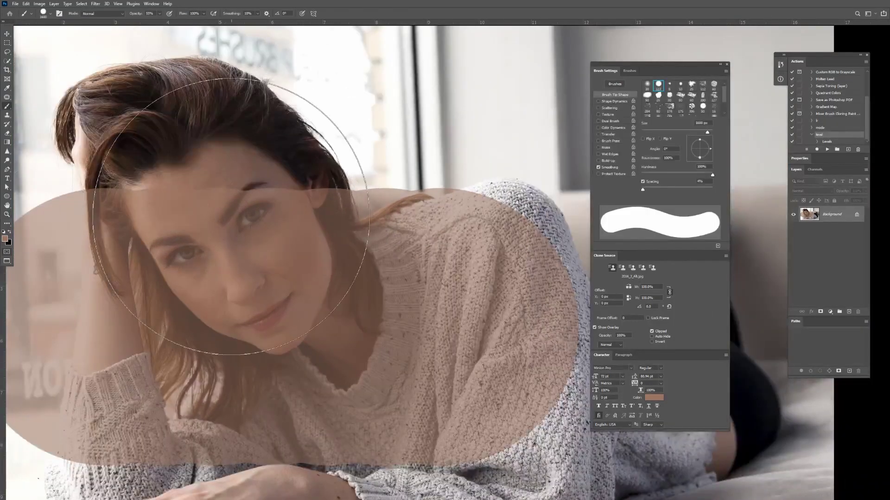
pyautogui.moveTo(193, 226); pyautogui.dragTo(397, 223)
pyautogui.press('z')
pyautogui.click(285, 114)
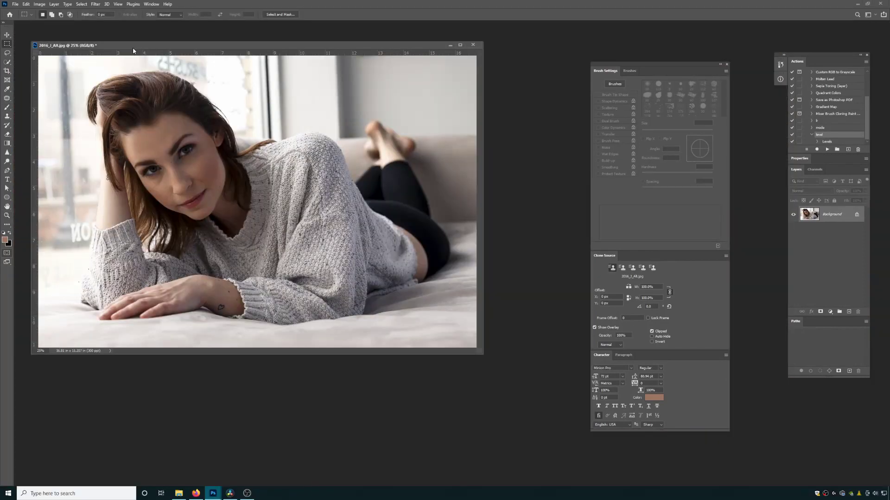
# Step: Open a second floating window of 2016_J_Alt.jpg via Window > Arrange > New Window
pyautogui.moveTo(135, 46); pyautogui.dragTo(124, 31)
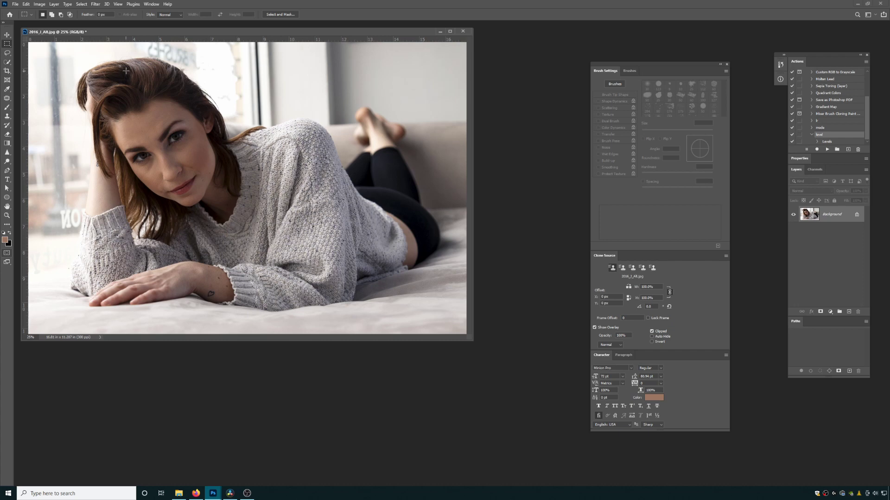
pyautogui.click(151, 4)
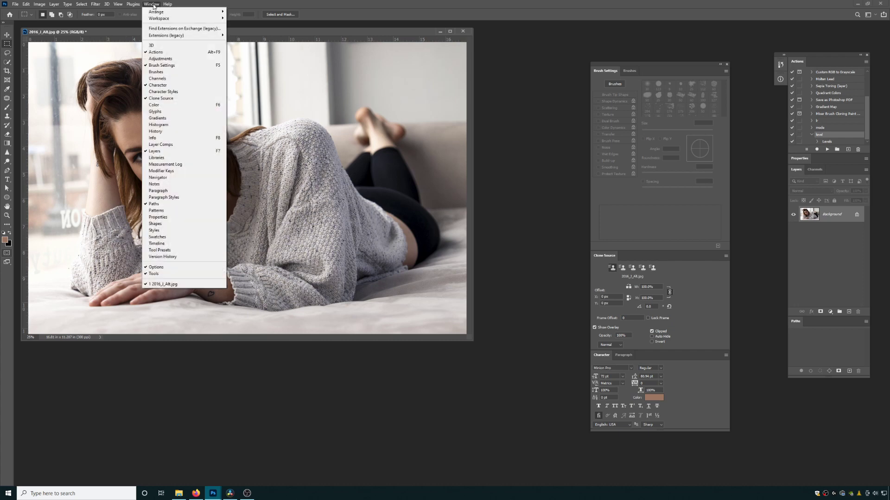
pyautogui.moveTo(160, 19)
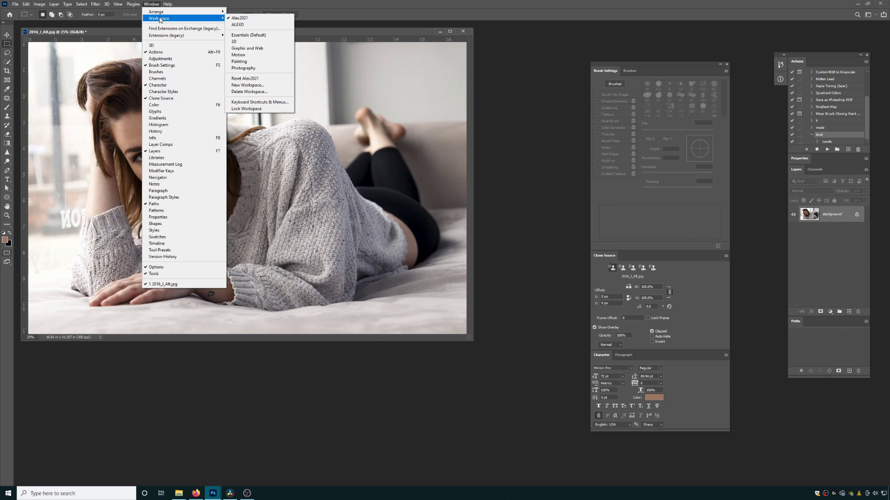
pyautogui.moveTo(193, 15)
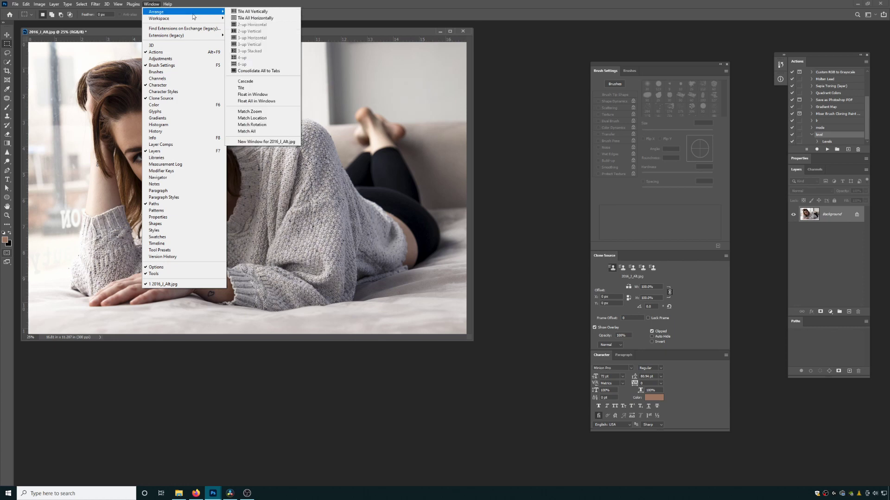
pyautogui.click(271, 141)
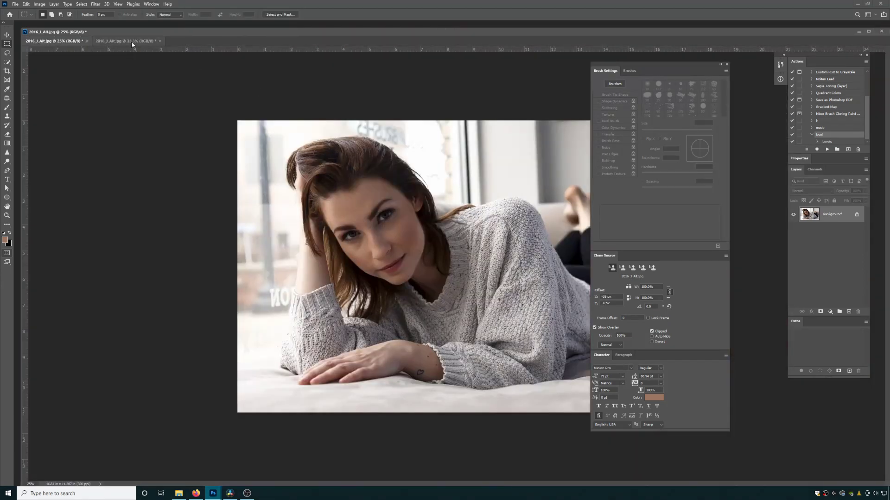
pyautogui.moveTo(132, 41); pyautogui.dragTo(166, 66)
# Step: Zoom one window onto the face, shrink the 16.7% overview, and paint a dab visible in both
pyautogui.press('z')
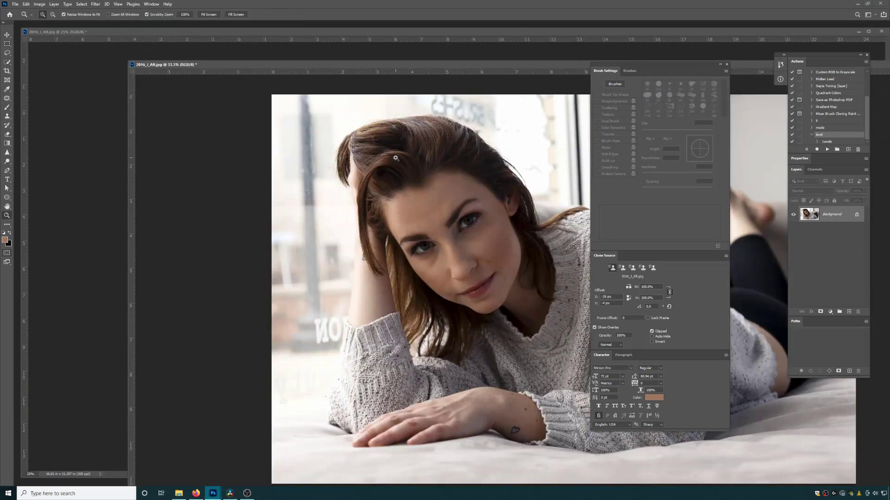
pyautogui.click(395, 157)
pyautogui.click(395, 157)
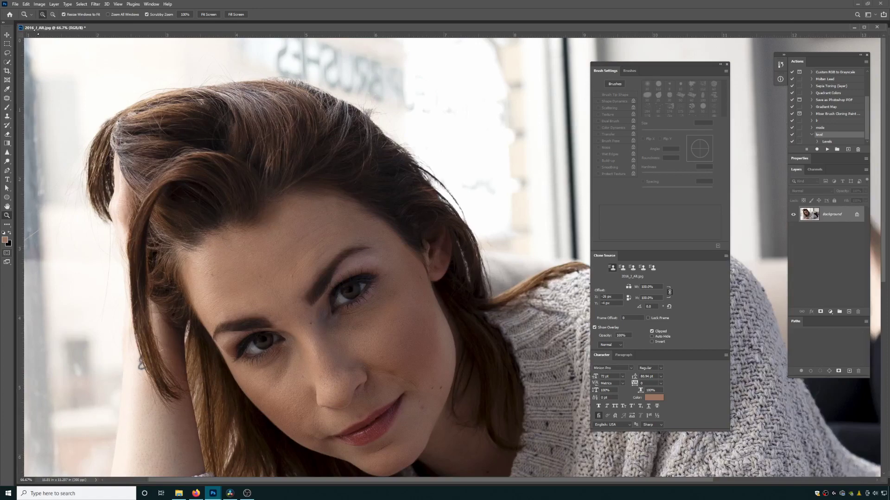
pyautogui.moveTo(23, 28); pyautogui.dragTo(364, 136)
pyautogui.click(248, 63)
pyautogui.keyDown('alt'); pyautogui.click(236, 74); pyautogui.keyUp('alt')
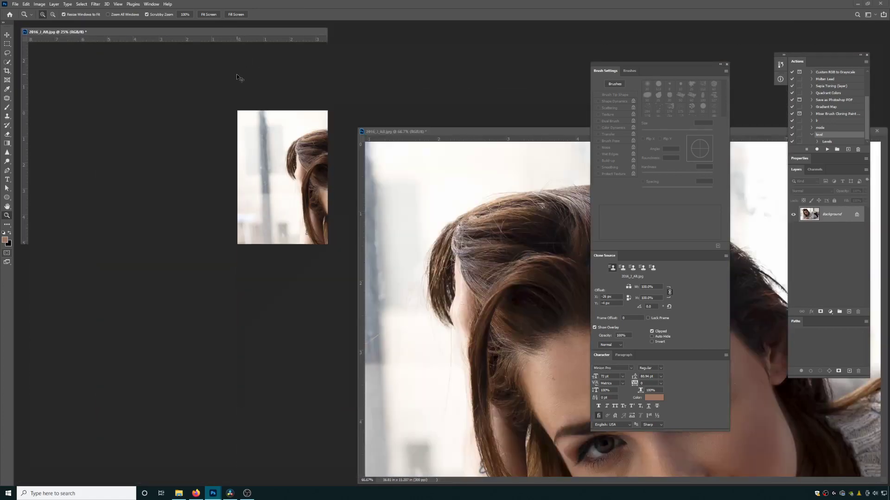
pyautogui.moveTo(327, 243); pyautogui.dragTo(296, 287)
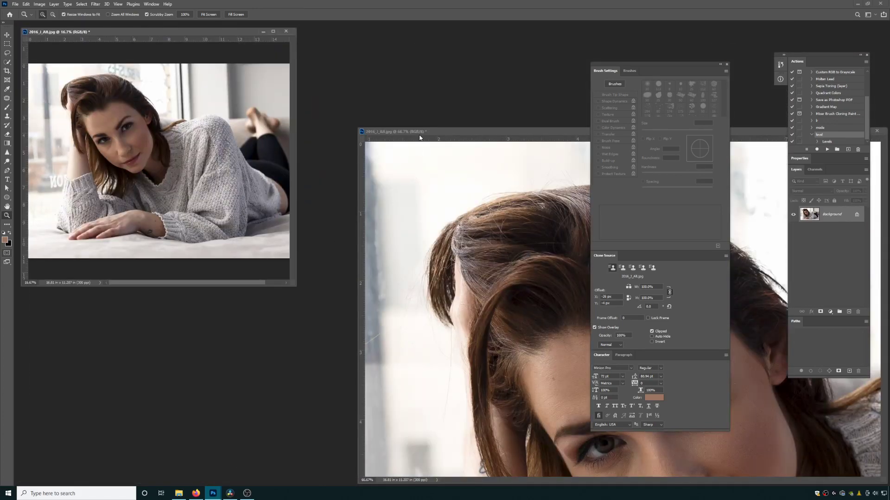
pyautogui.moveTo(408, 132); pyautogui.dragTo(322, 84)
pyautogui.press('b')
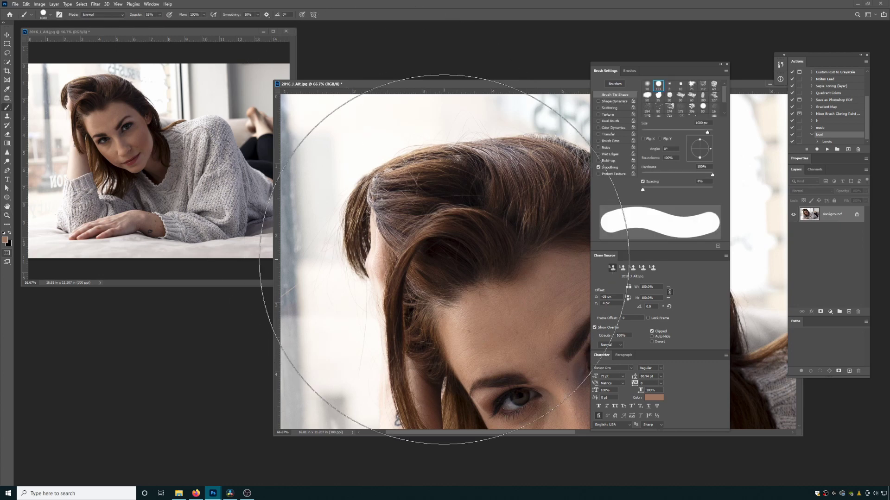
pyautogui.click(433, 278)
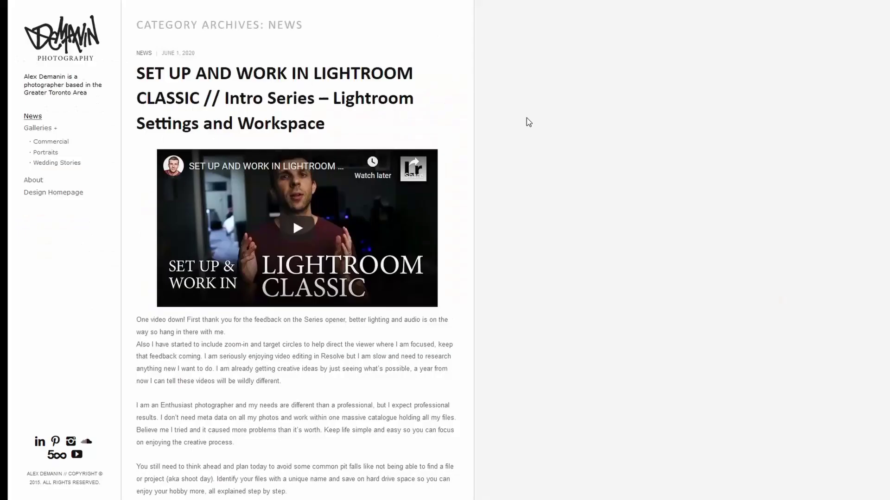
# Step: Scroll down through the photographer's Instagram grid of posted photos
pyautogui.scroll(-10, 528, 121)
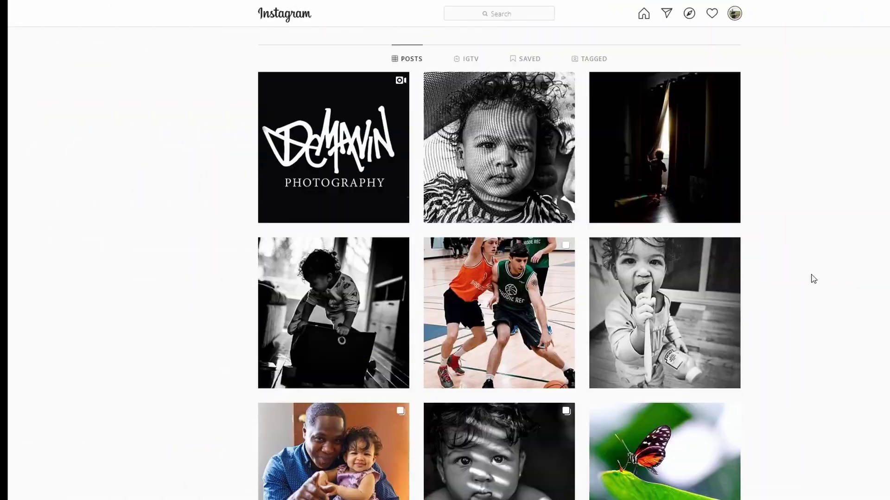
pyautogui.scroll(-20, 814, 278)
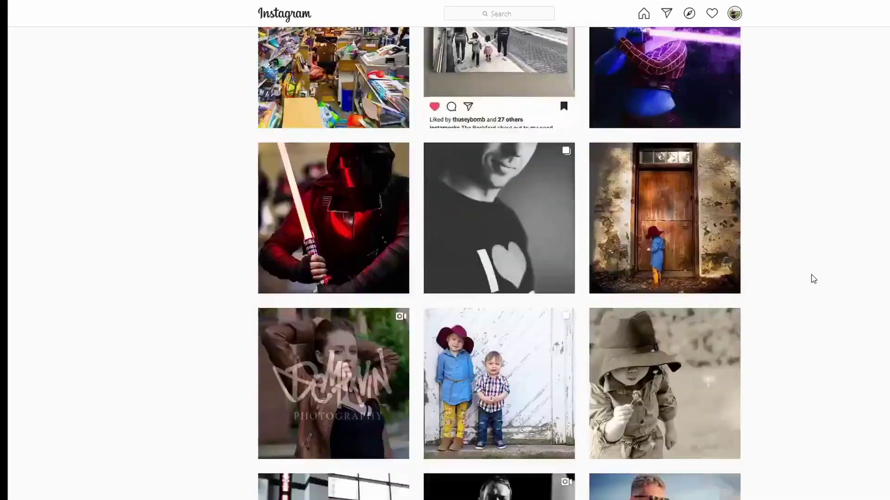